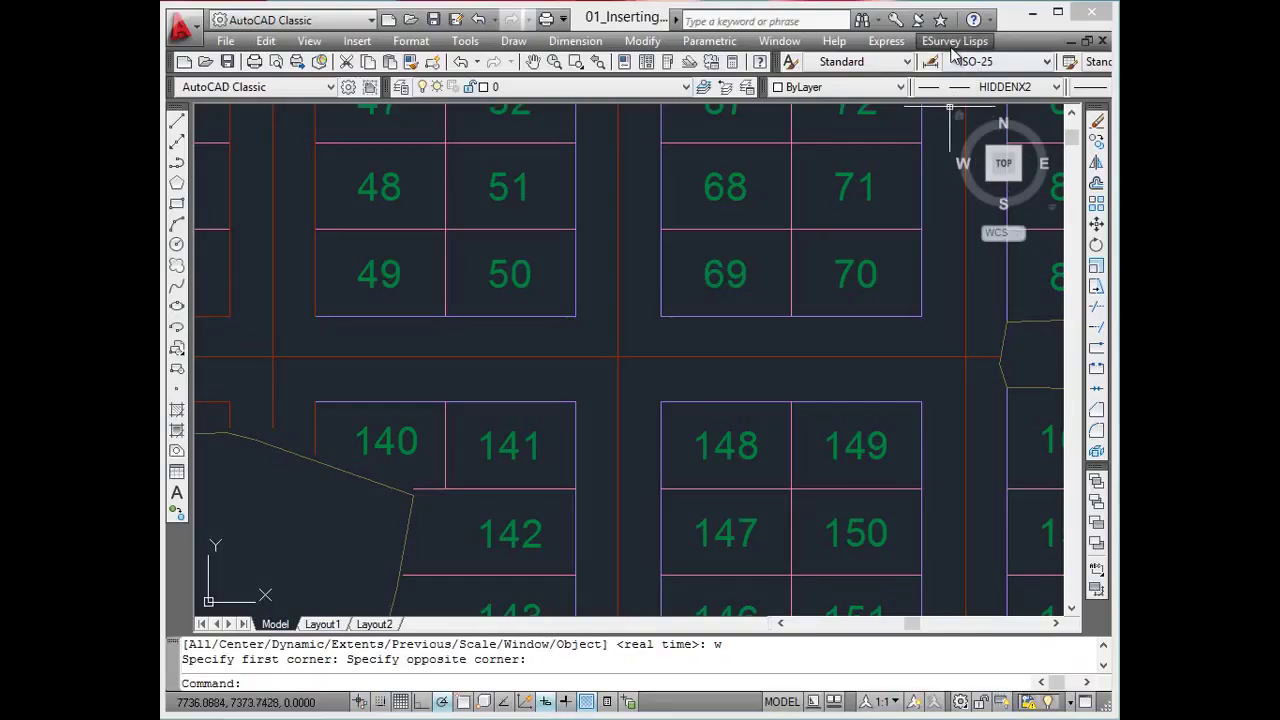
Open the ESurvey Lisps command menu over the lot layout drawing.
left_click(952, 41)
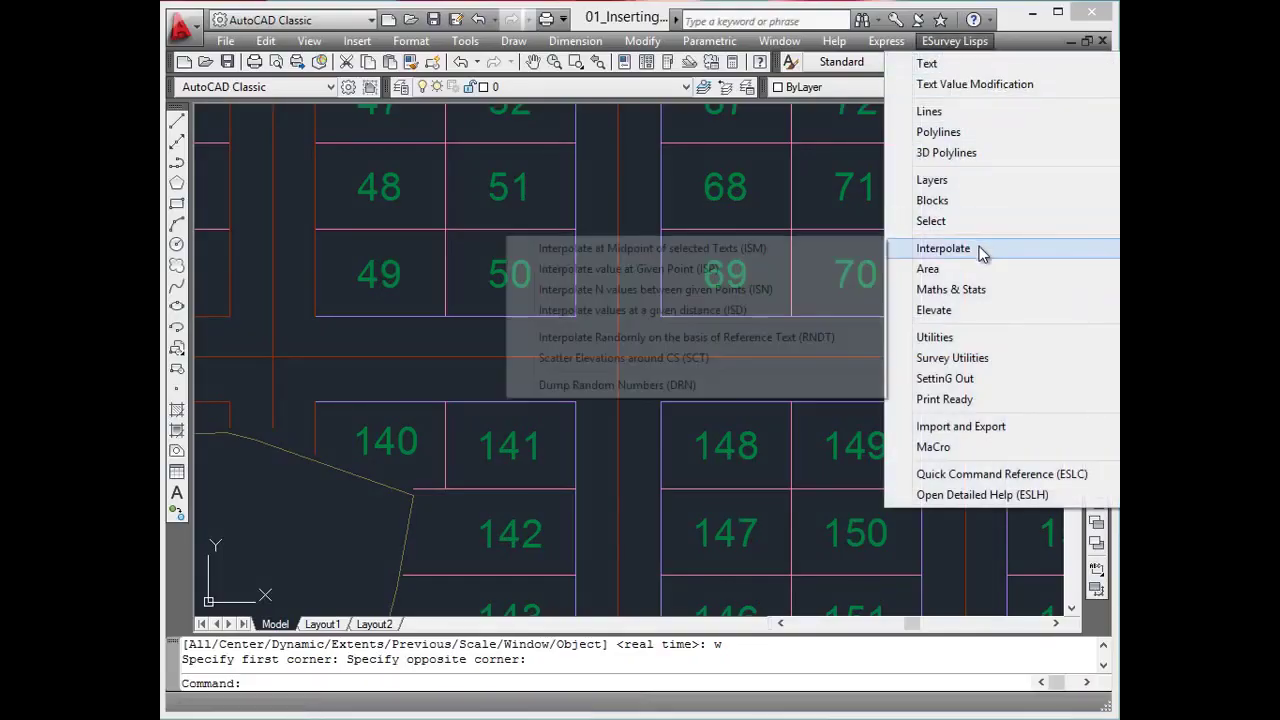
Run IBEI with Both to put JN blocks at the ends and intersections of three road lines.
mouse_move(950, 207)
left_click(706, 204)
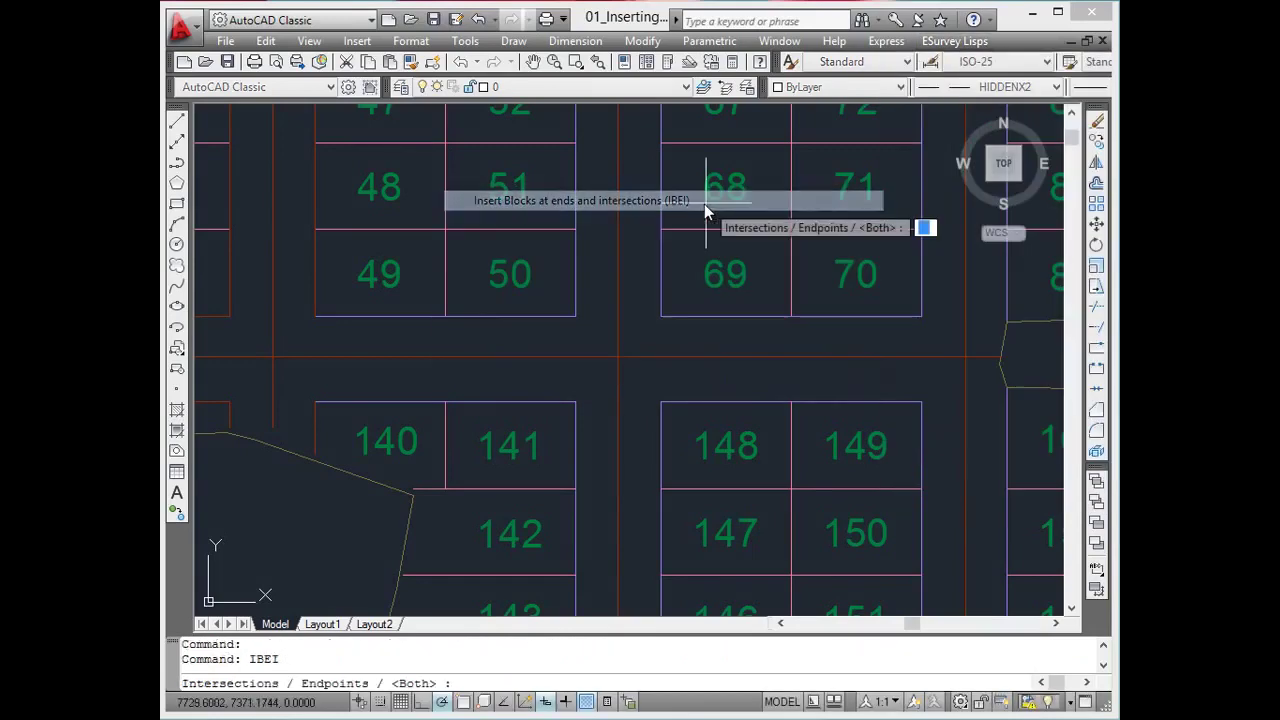
type("b")
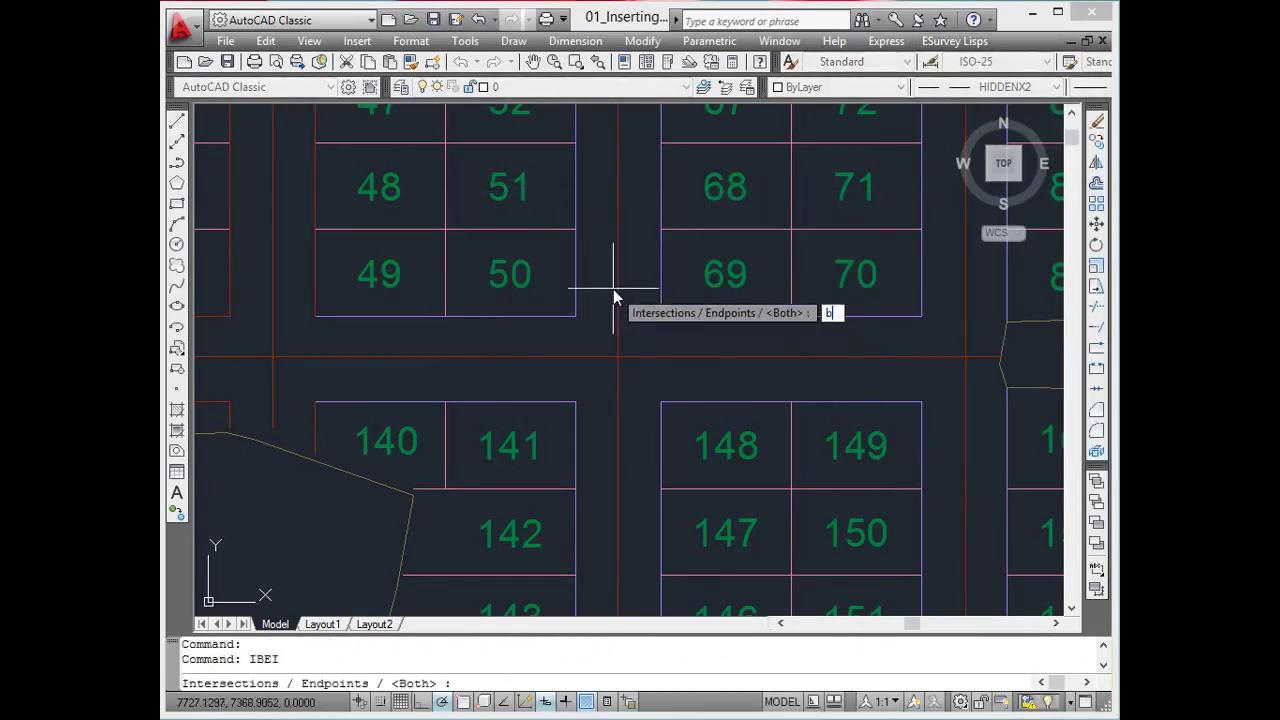
key("Return")
left_click(660, 371)
left_click(600, 349)
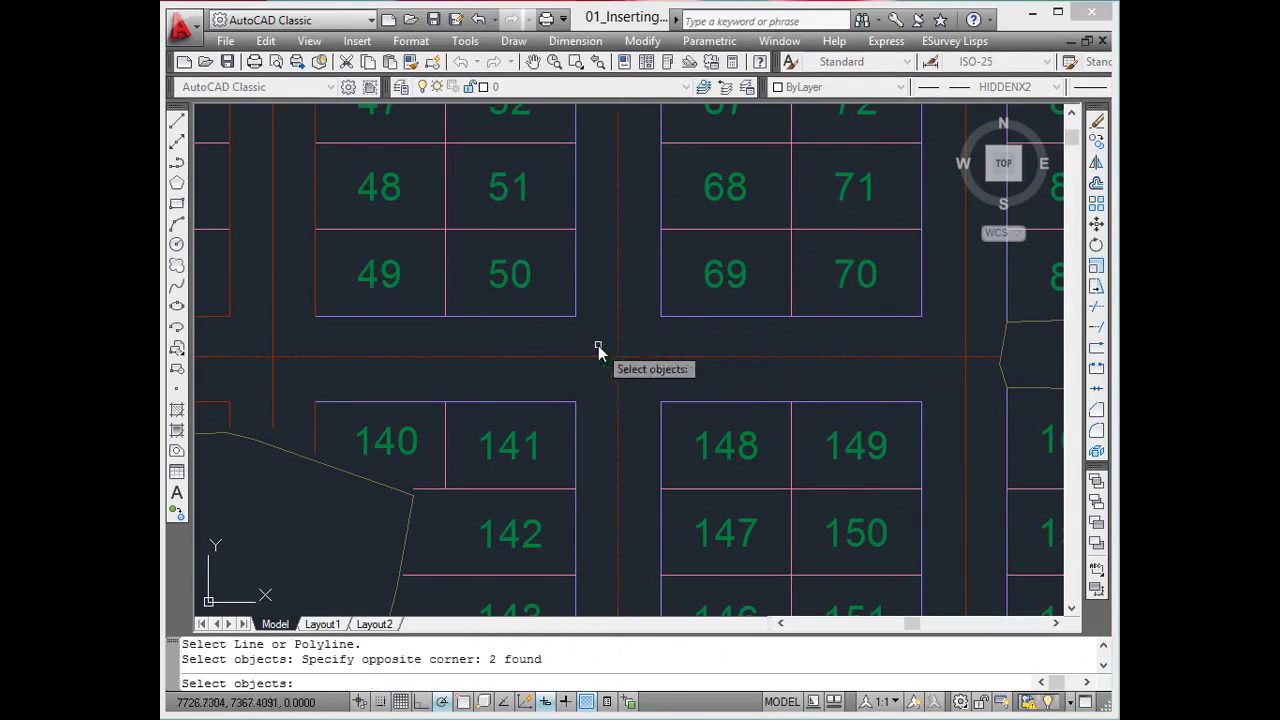
left_click(316, 392)
left_click(259, 377)
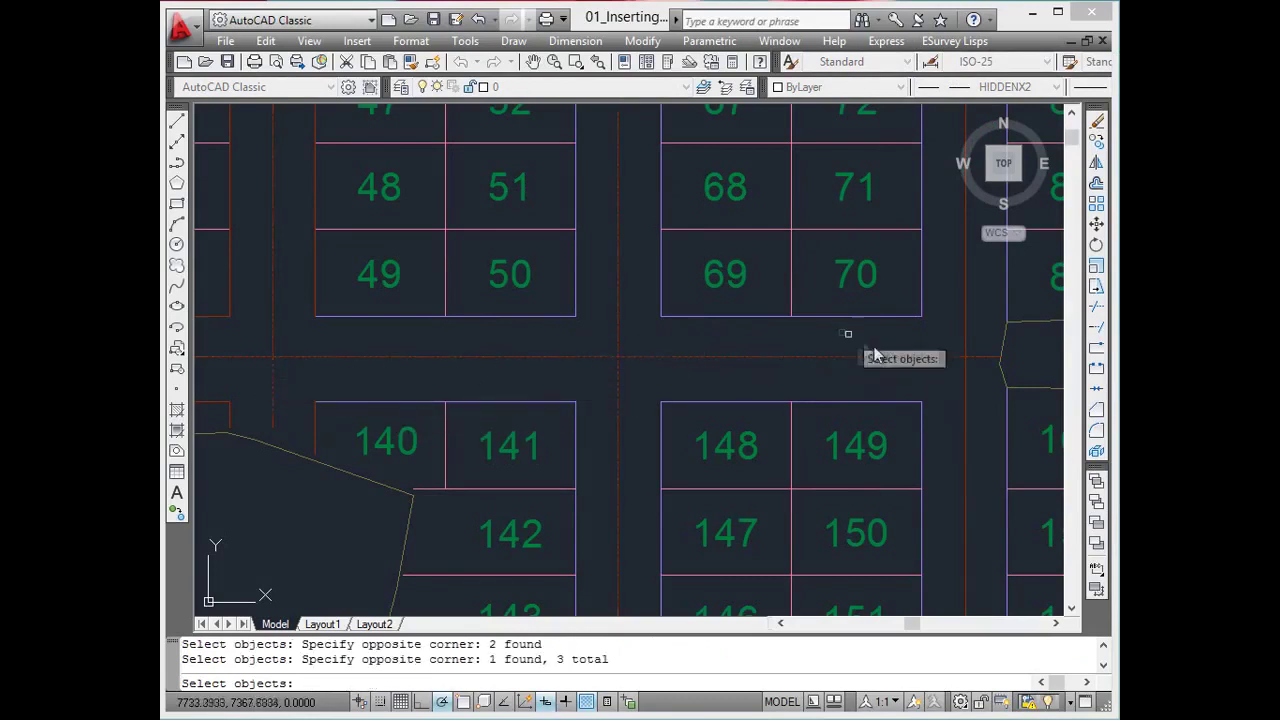
left_click(977, 400)
left_click(946, 371)
key("Return")
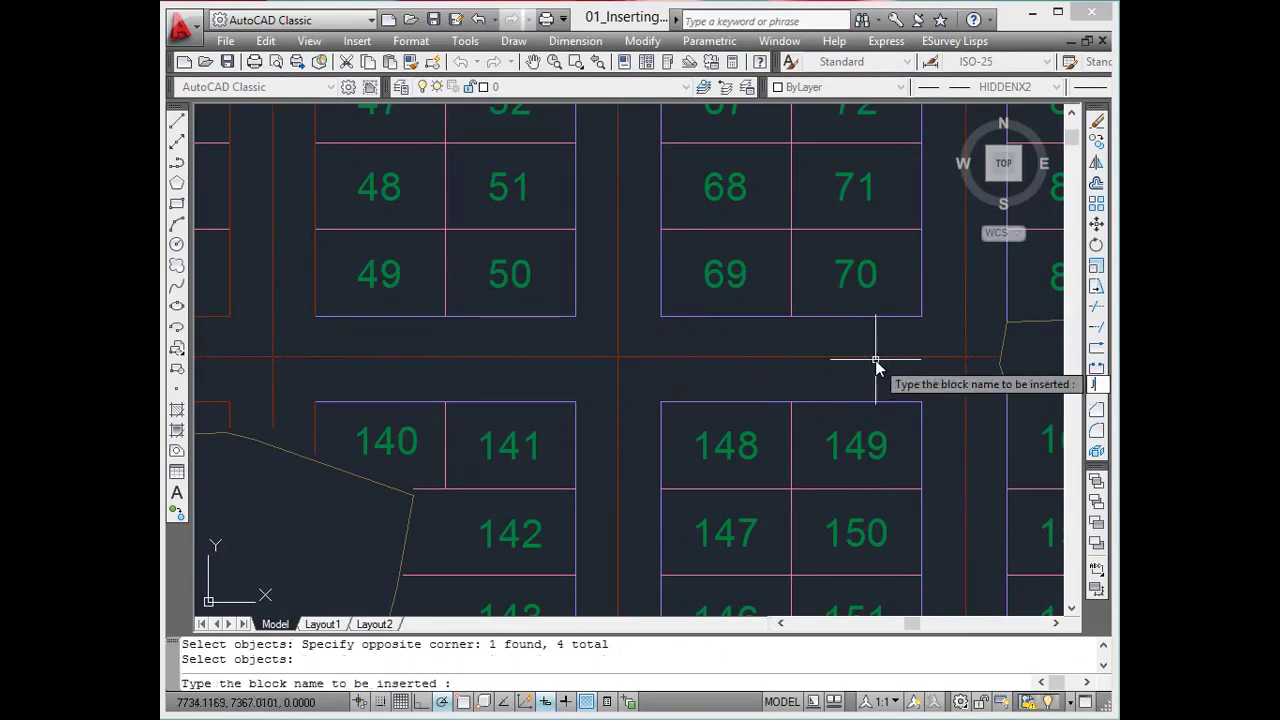
key("Return")
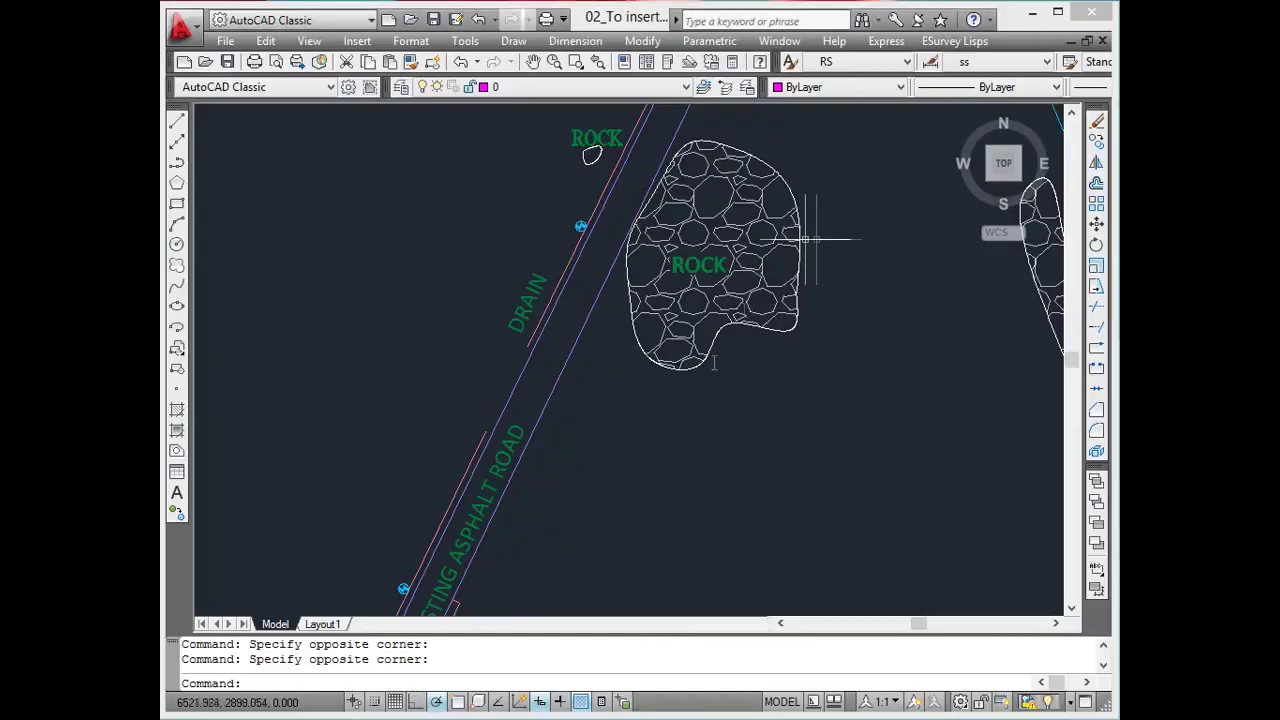
Start the ISB block-between-points command with gate as the block.
left_click(946, 46)
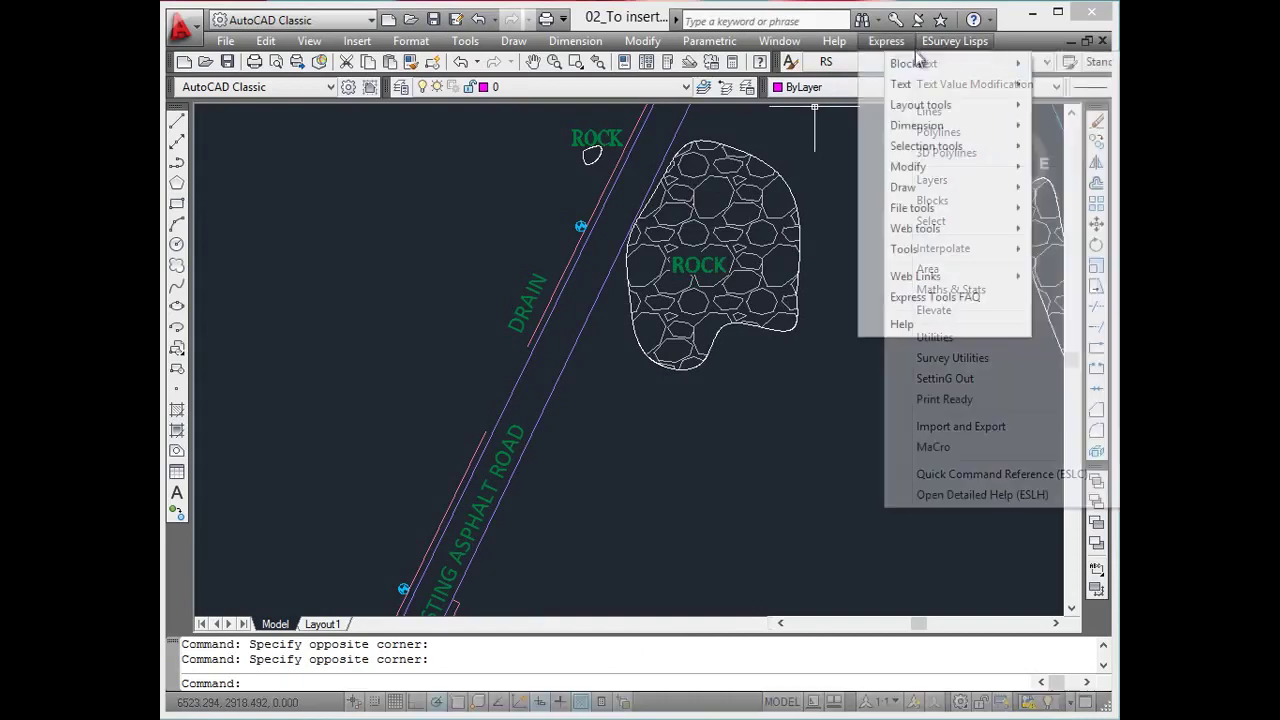
mouse_move(958, 200)
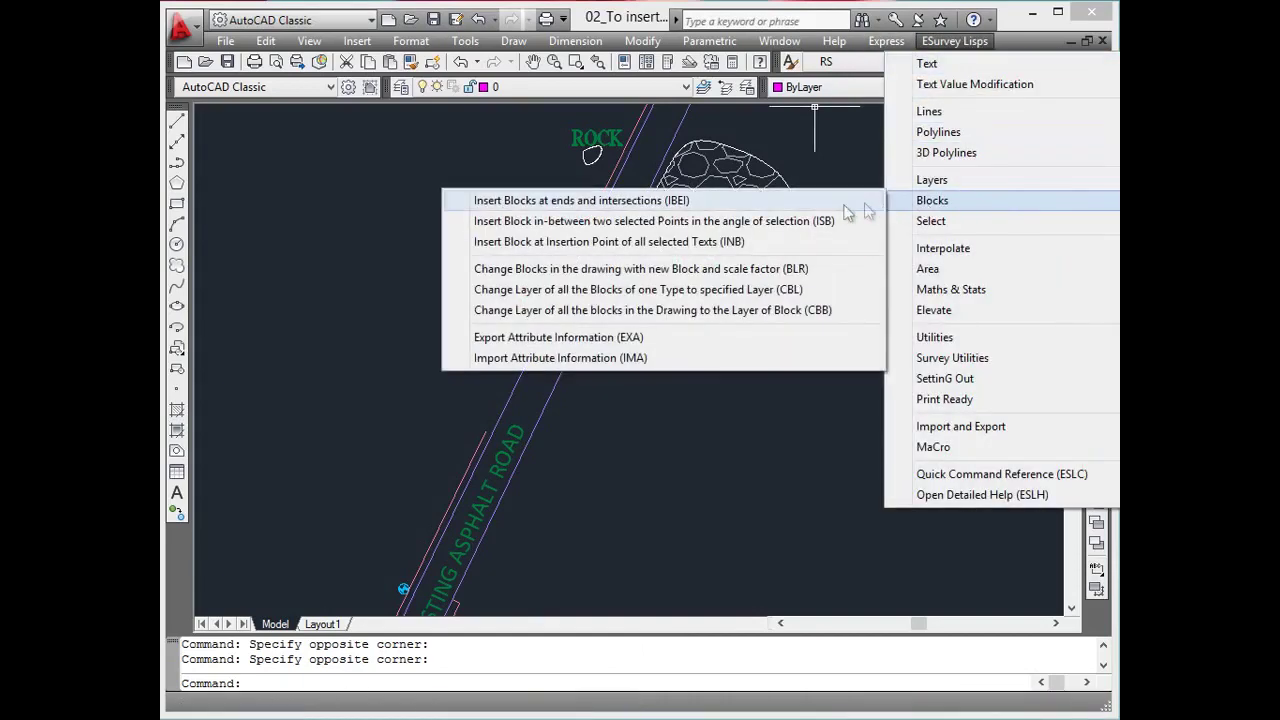
left_click(755, 221)
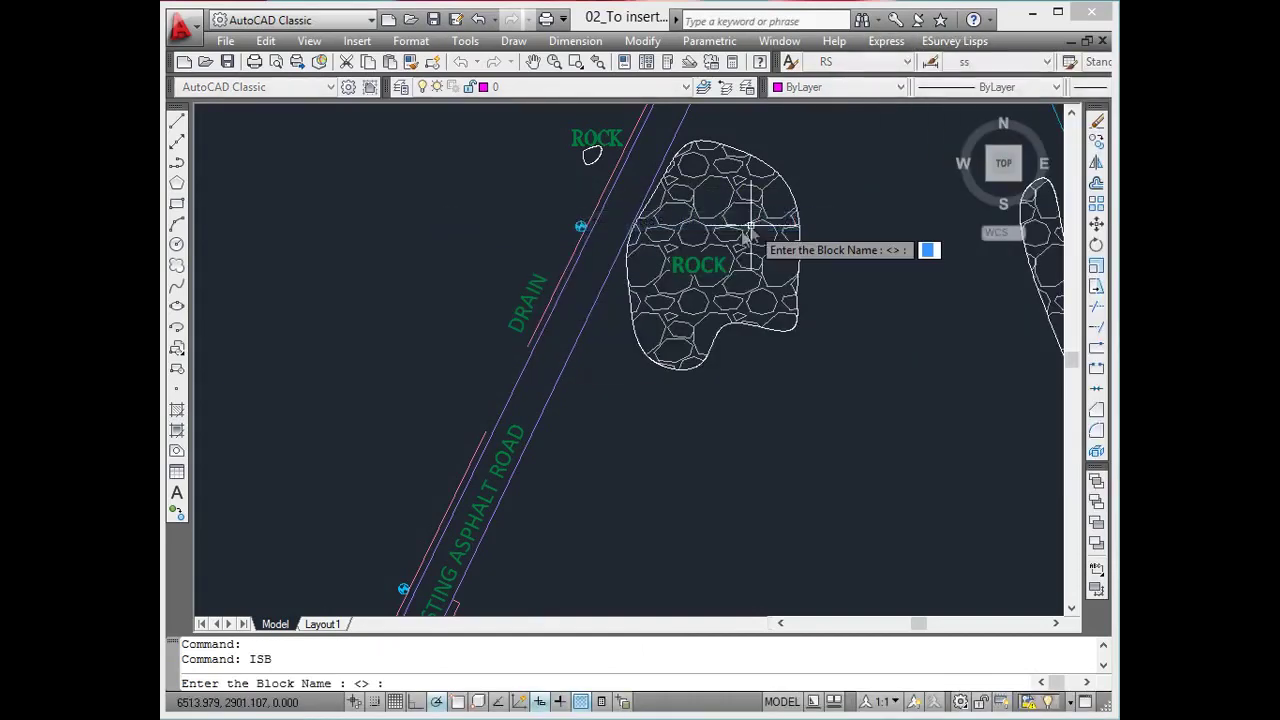
type("gate")
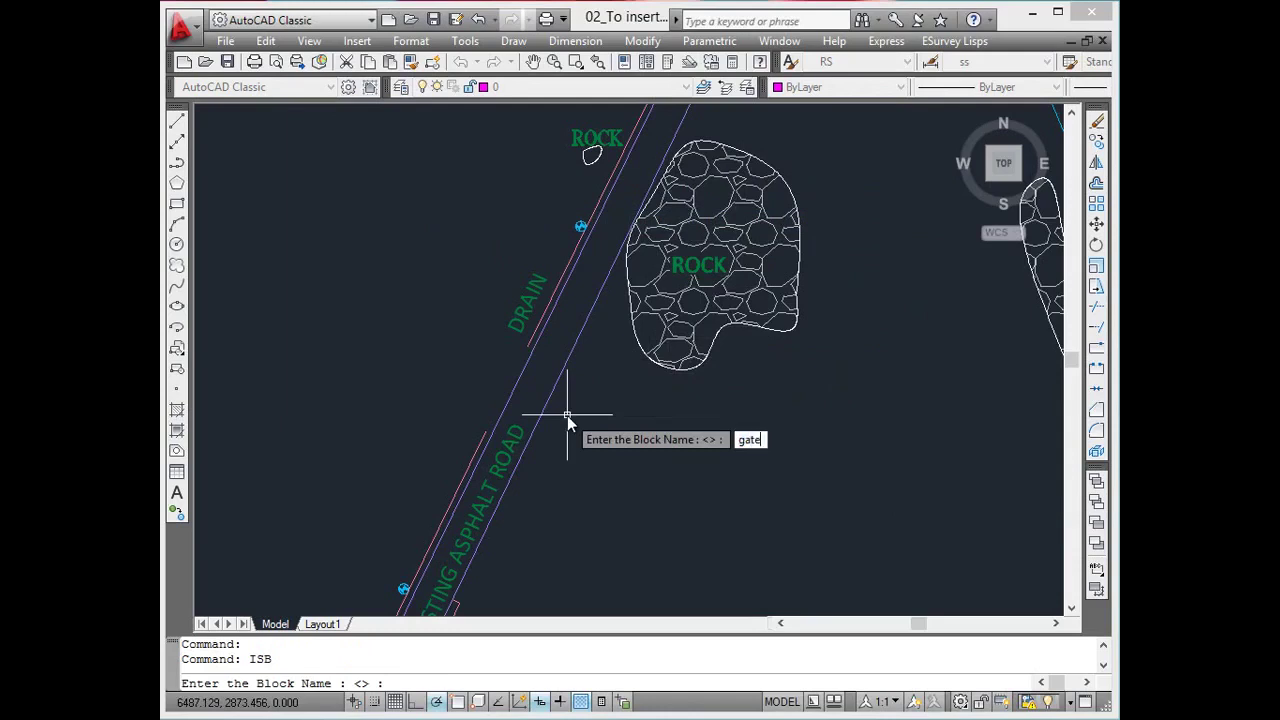
key("Return")
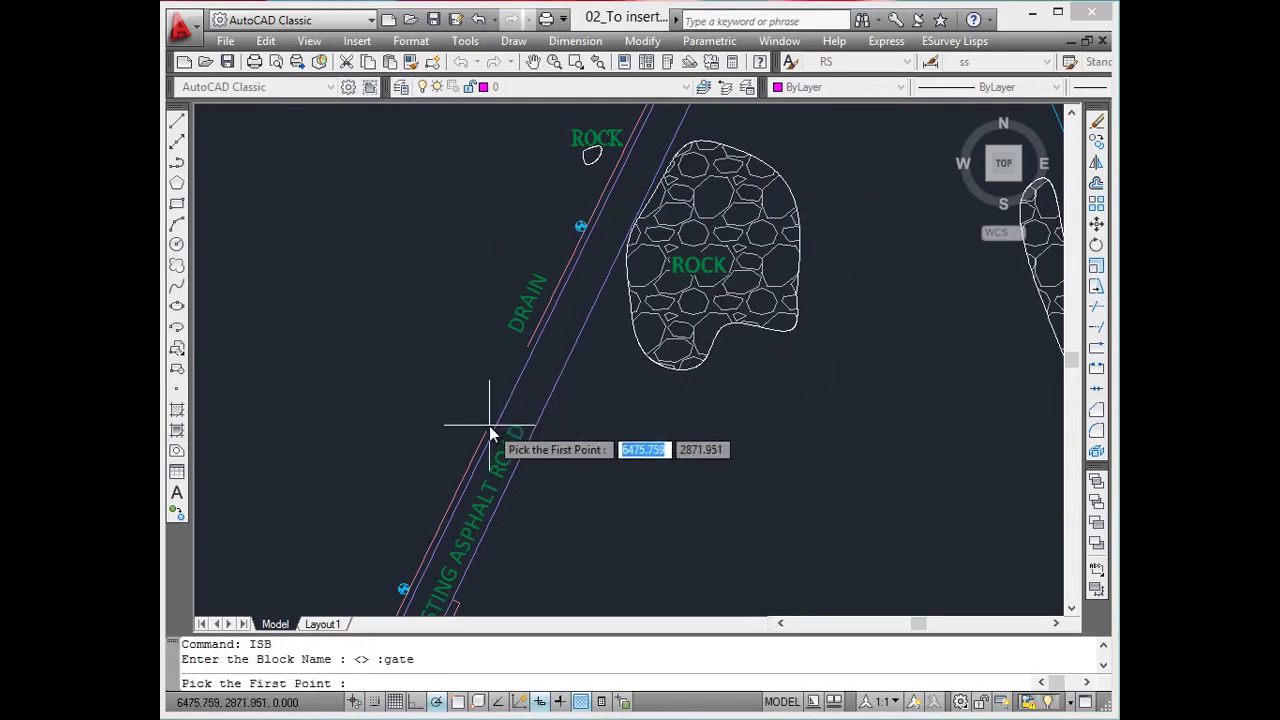
Place the gate between two end-snapped points on the drain line and select it.
type("end")
key("Return")
left_click(491, 428)
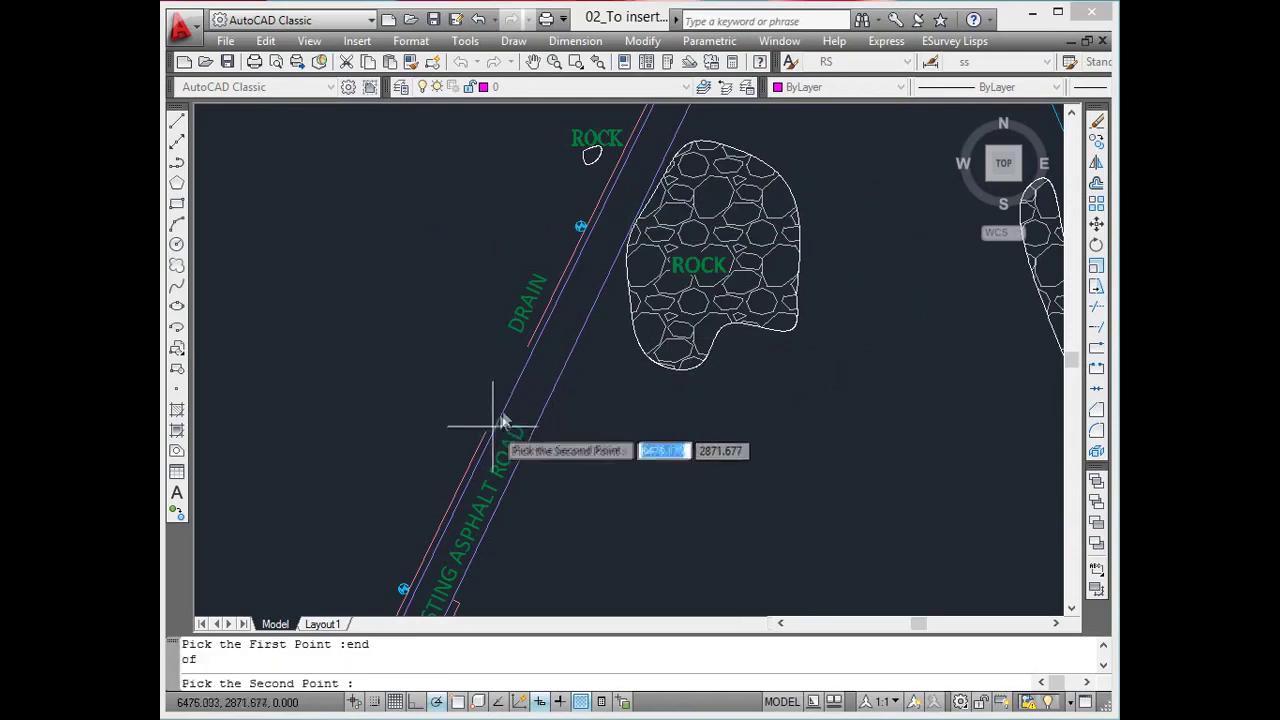
type("end")
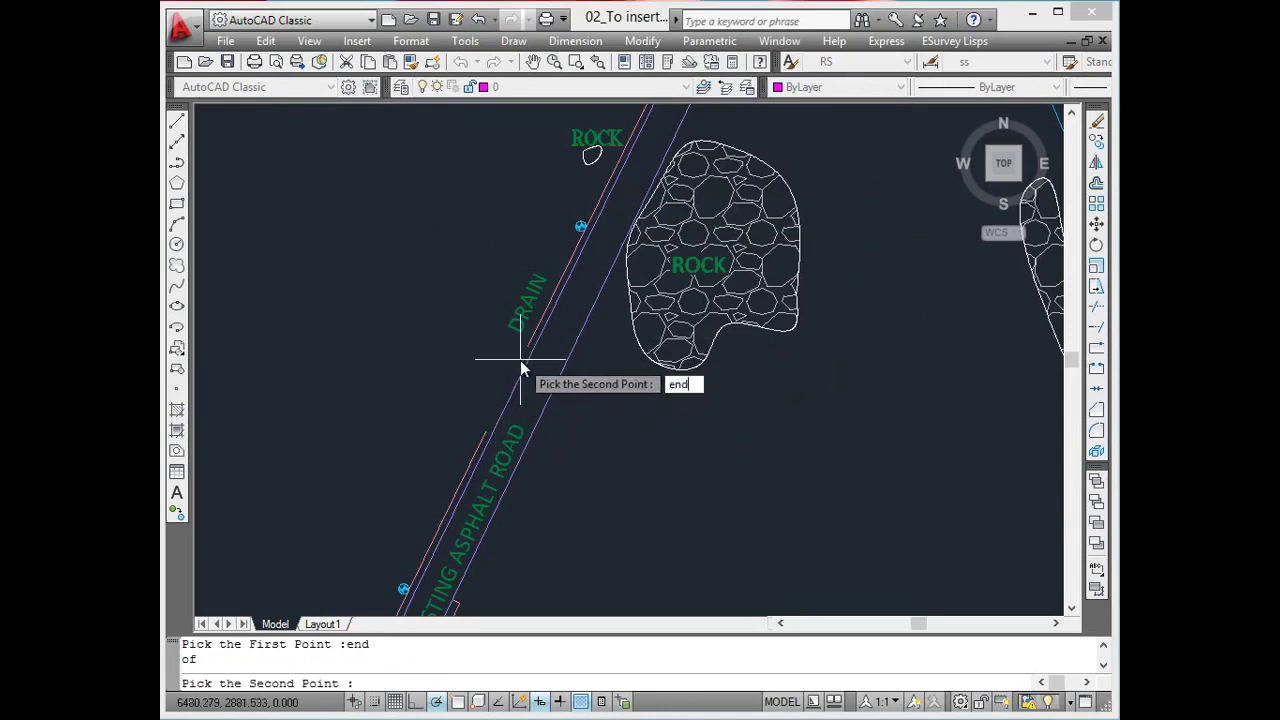
key("Return")
left_click(516, 362)
key("Escape")
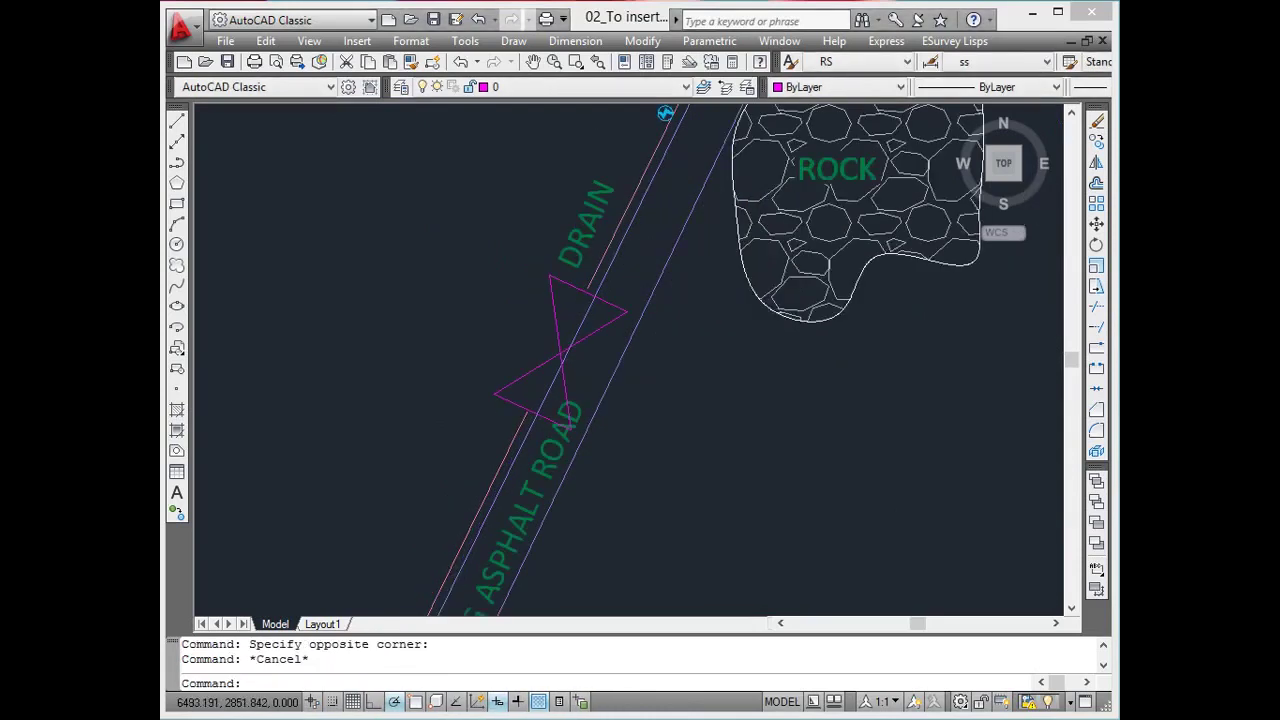
left_click(560, 362)
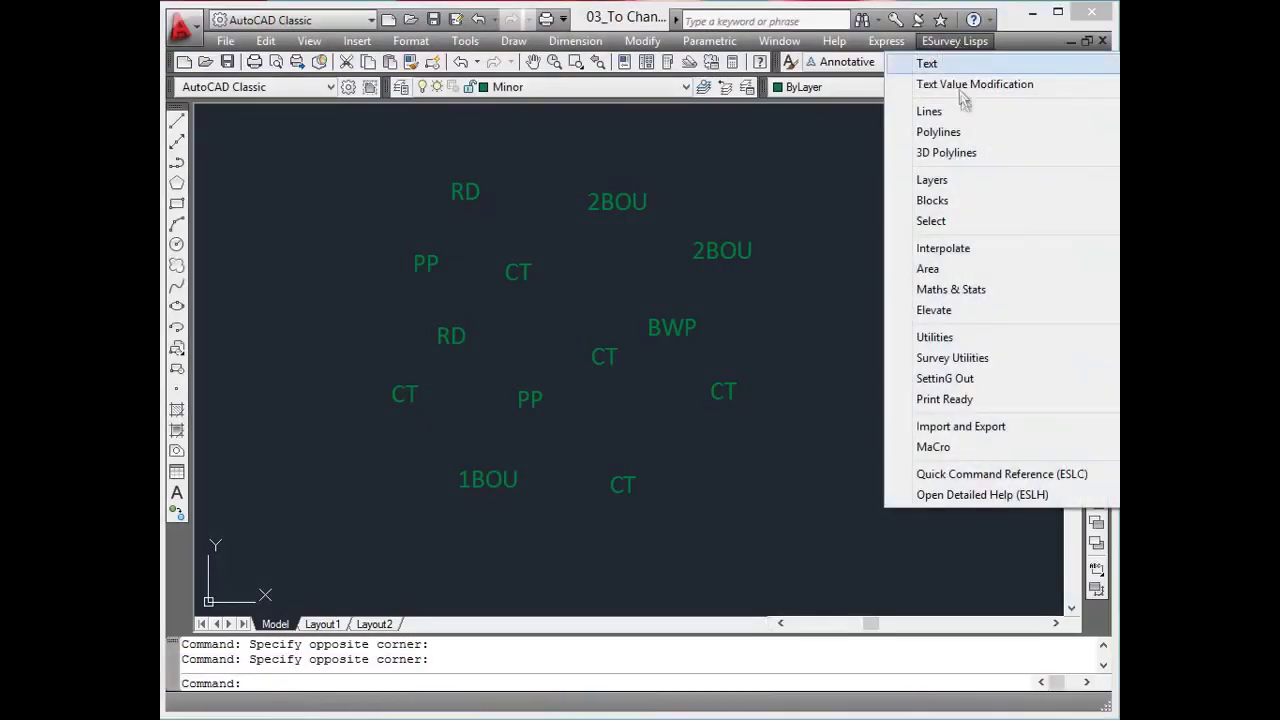
Run INB with block CT and select the CT labels to place palm trees at them.
mouse_move(963, 208)
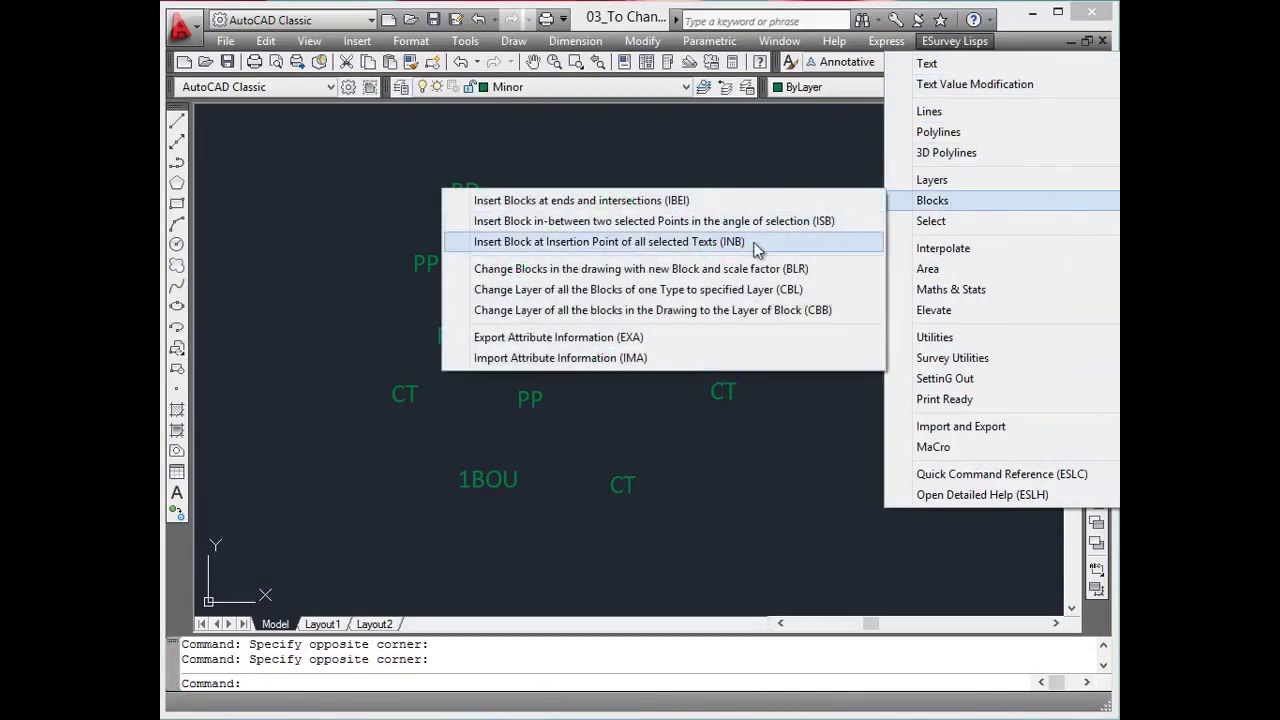
left_click(753, 243)
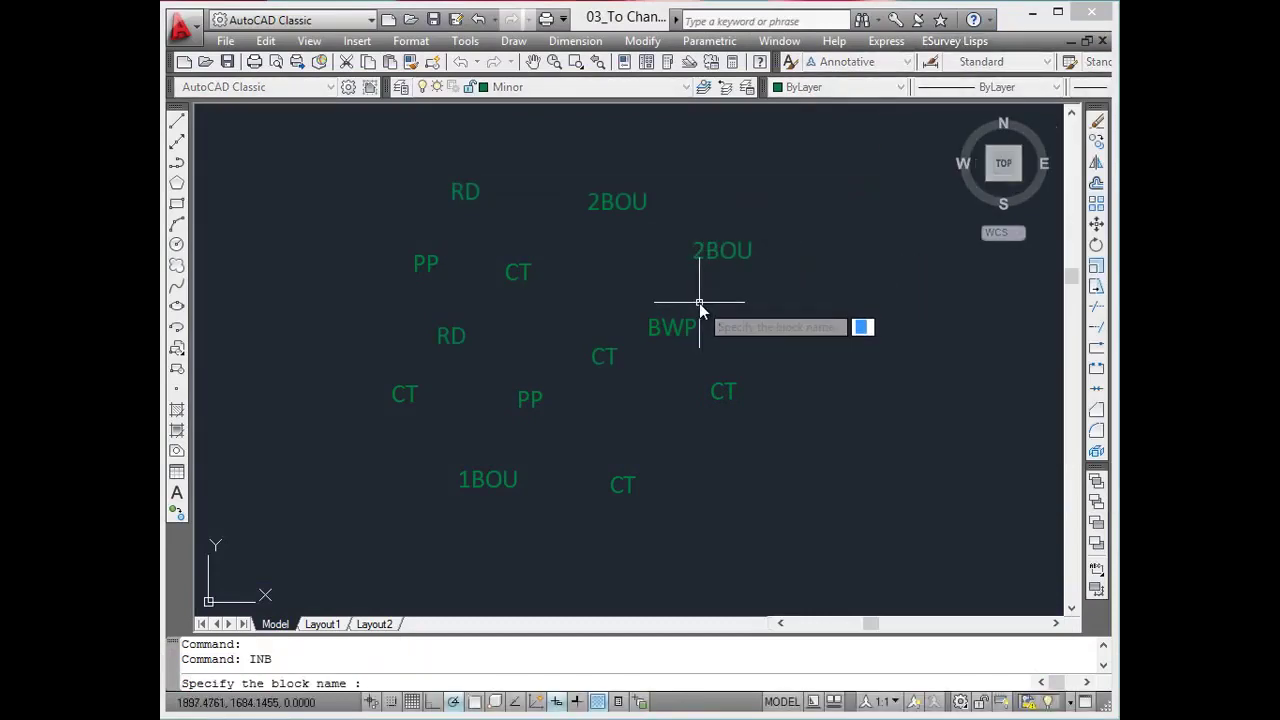
type("CT")
key("Return")
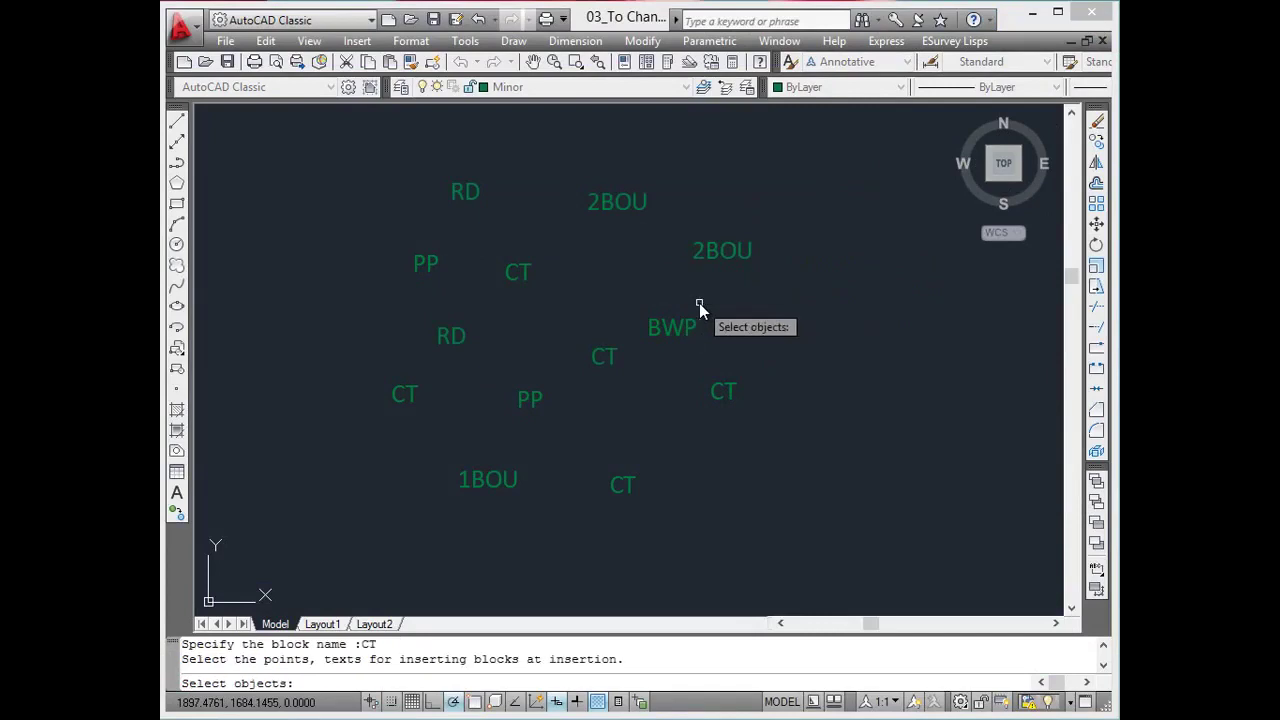
left_click(763, 477)
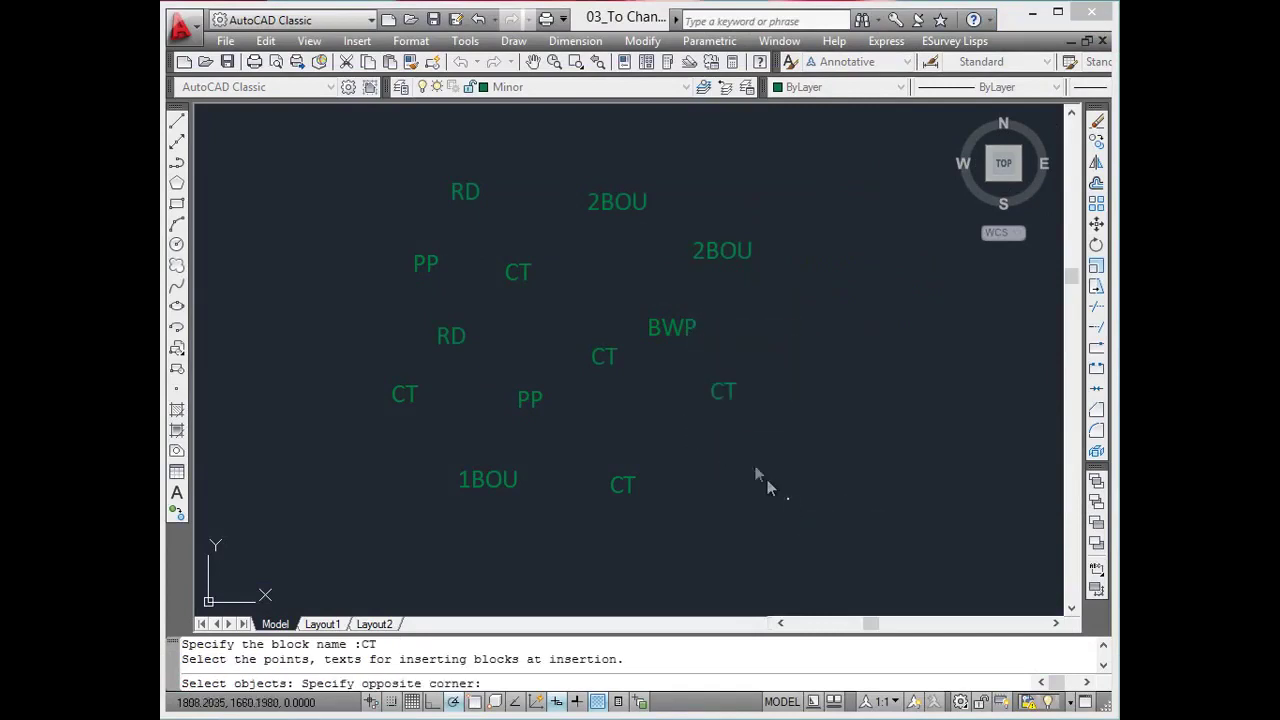
left_click(714, 383)
left_click(385, 393)
key("Return")
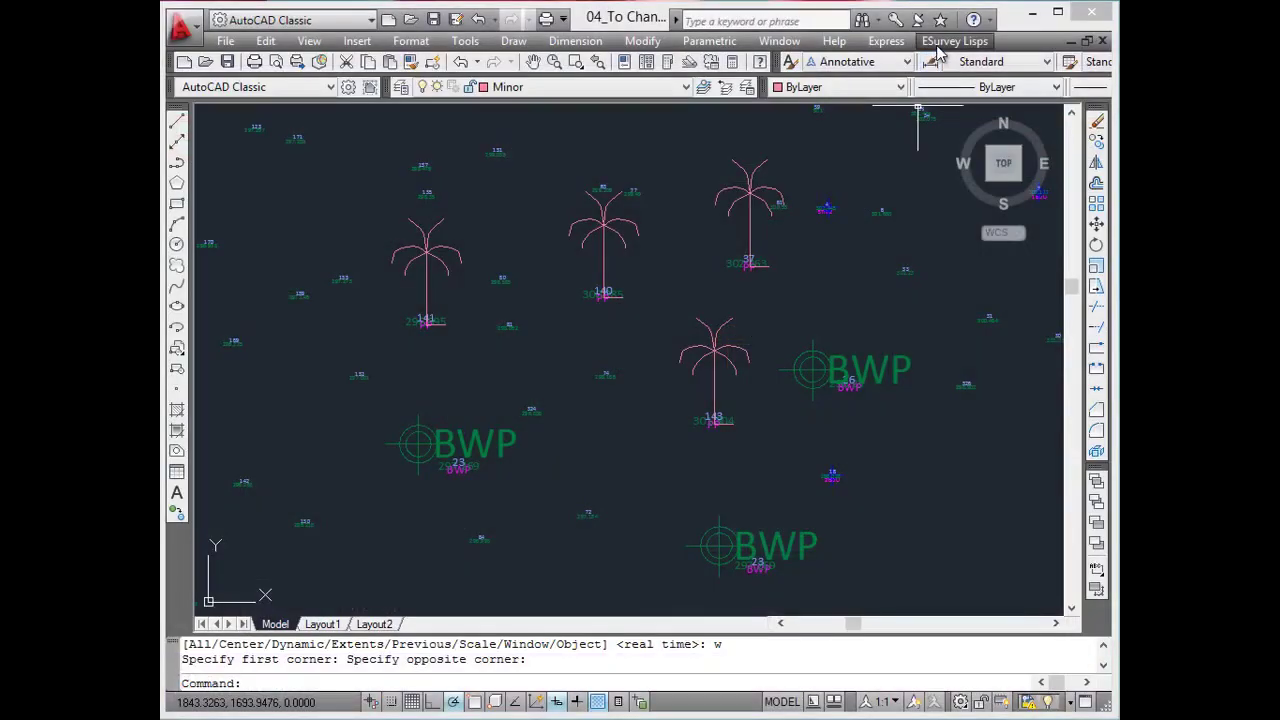
Run BLR on the picked block, replacing all 21 instances with bwp at scale 100.
left_click(952, 41)
mouse_move(963, 204)
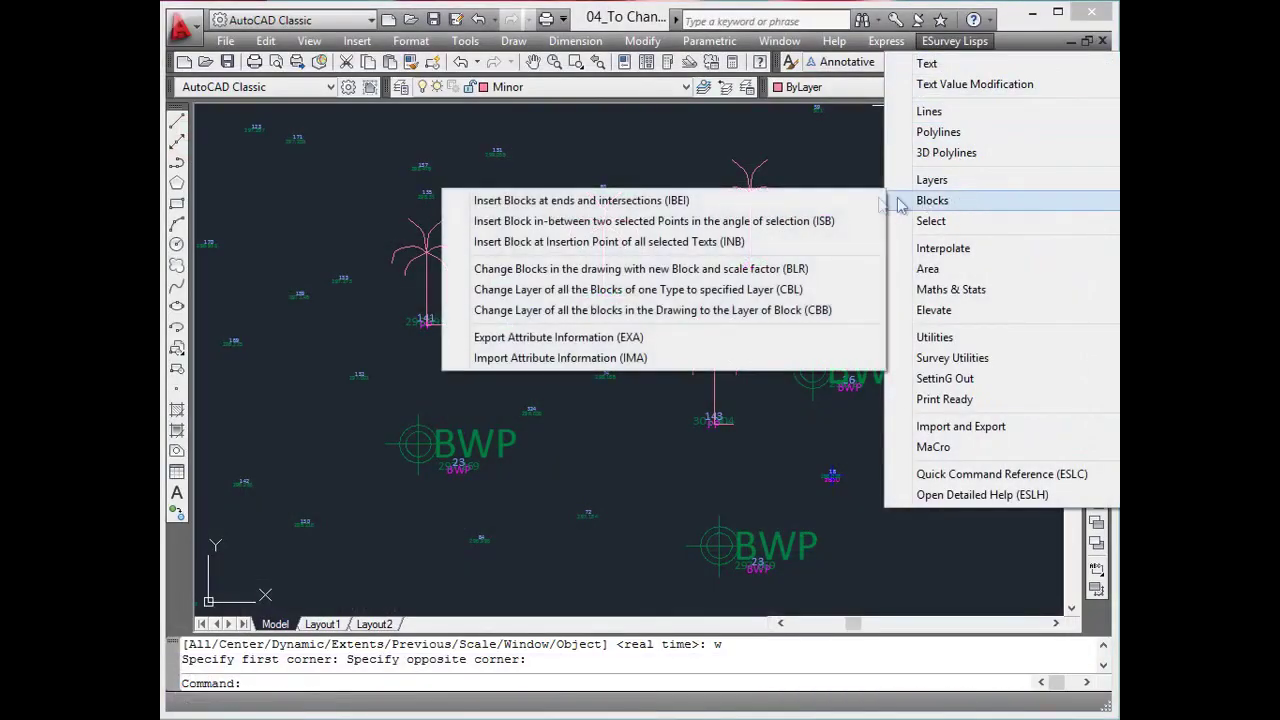
left_click(810, 270)
left_click(716, 330)
type("b")
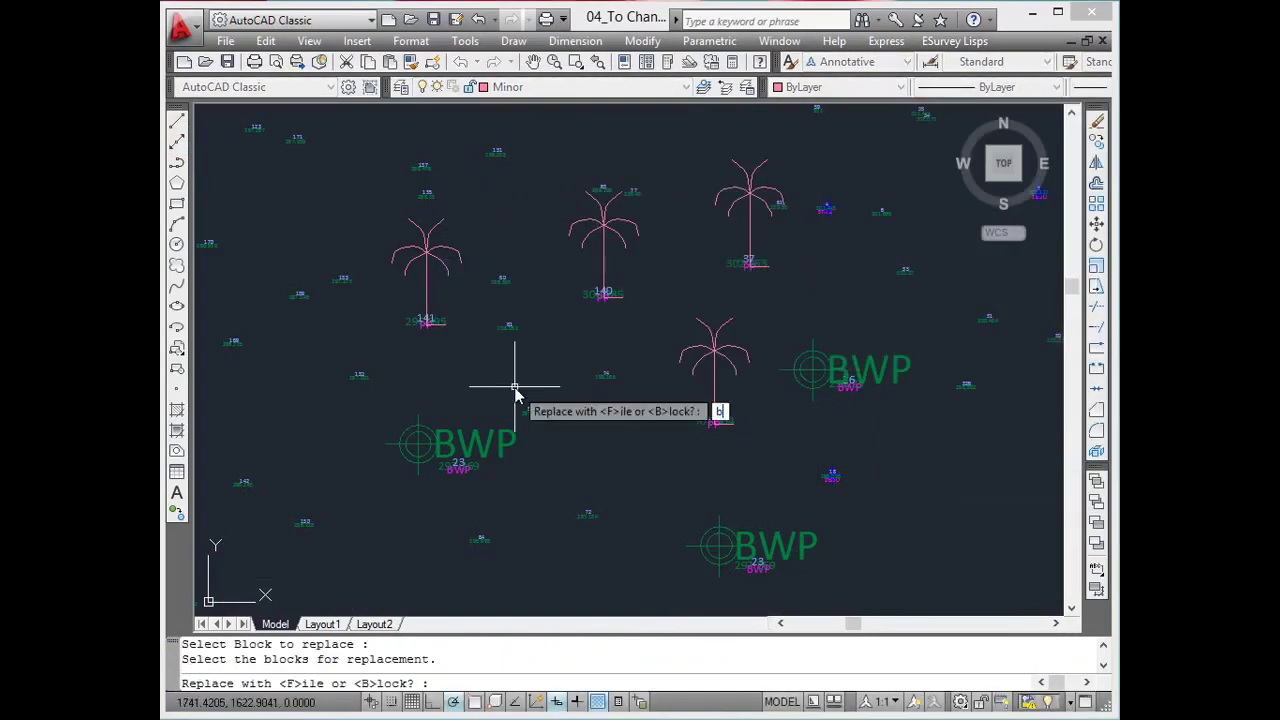
key("Return")
type("bwp")
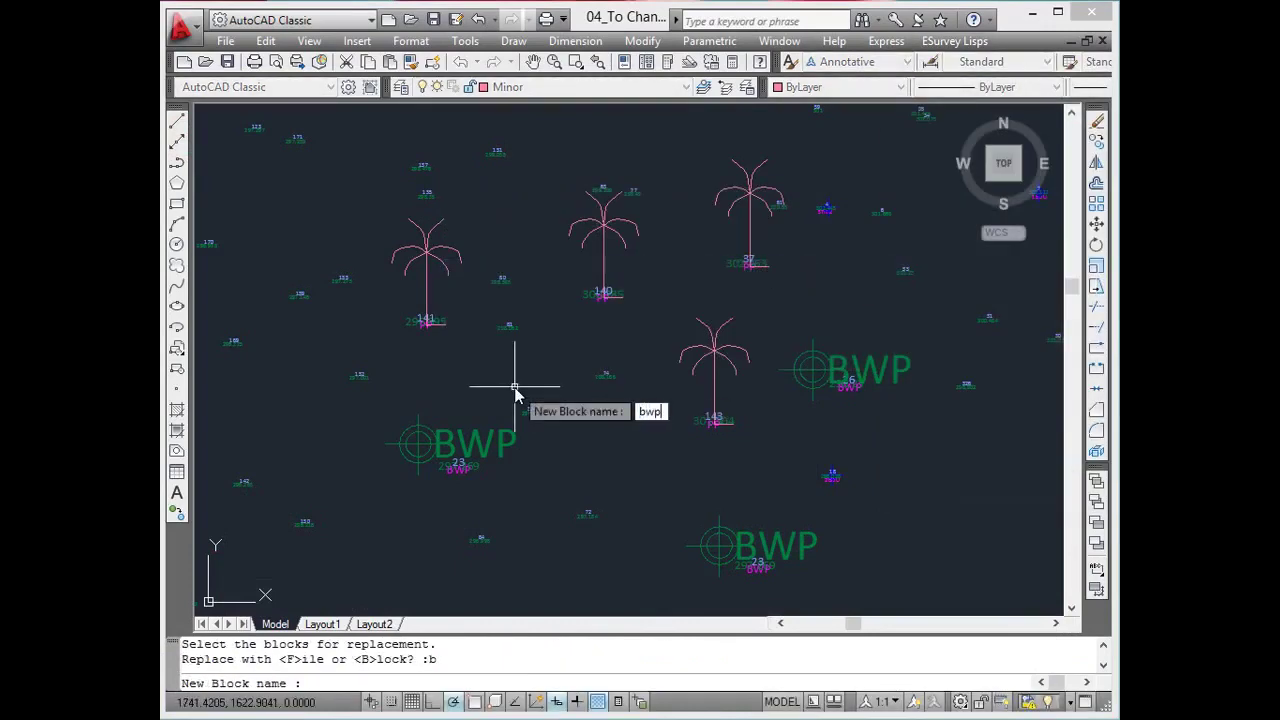
key("Return")
type("100")
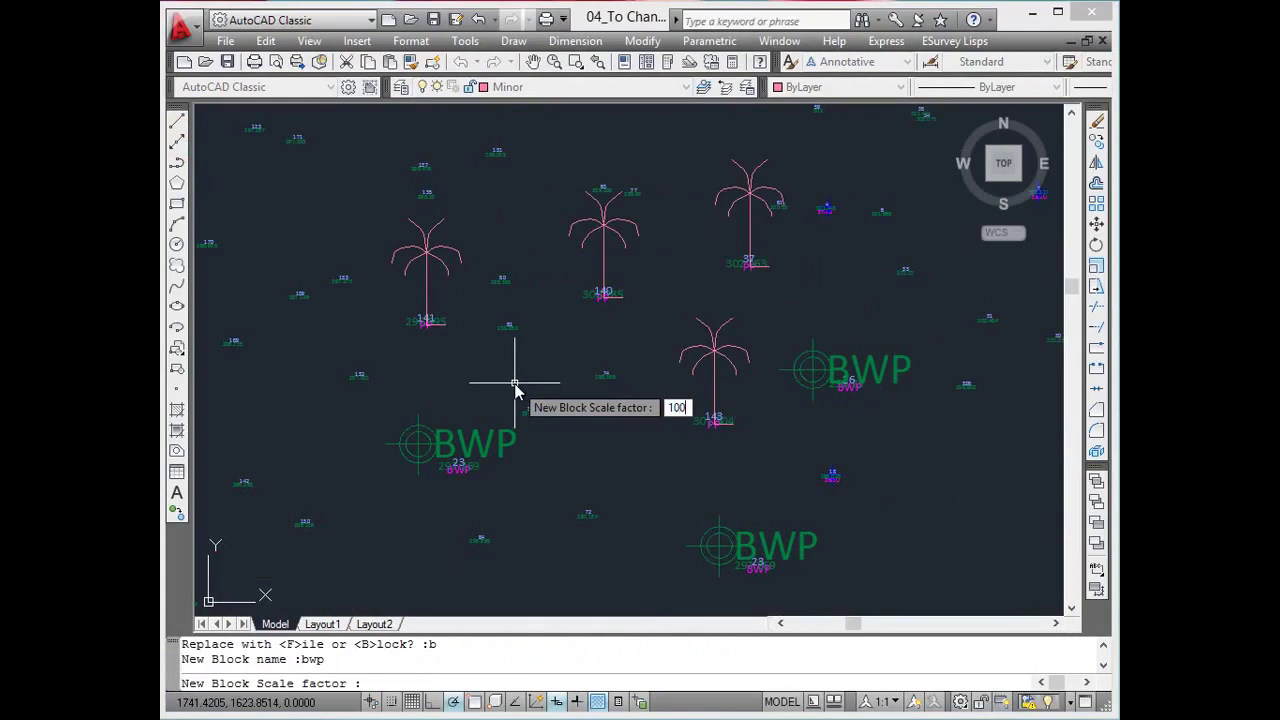
key("Return")
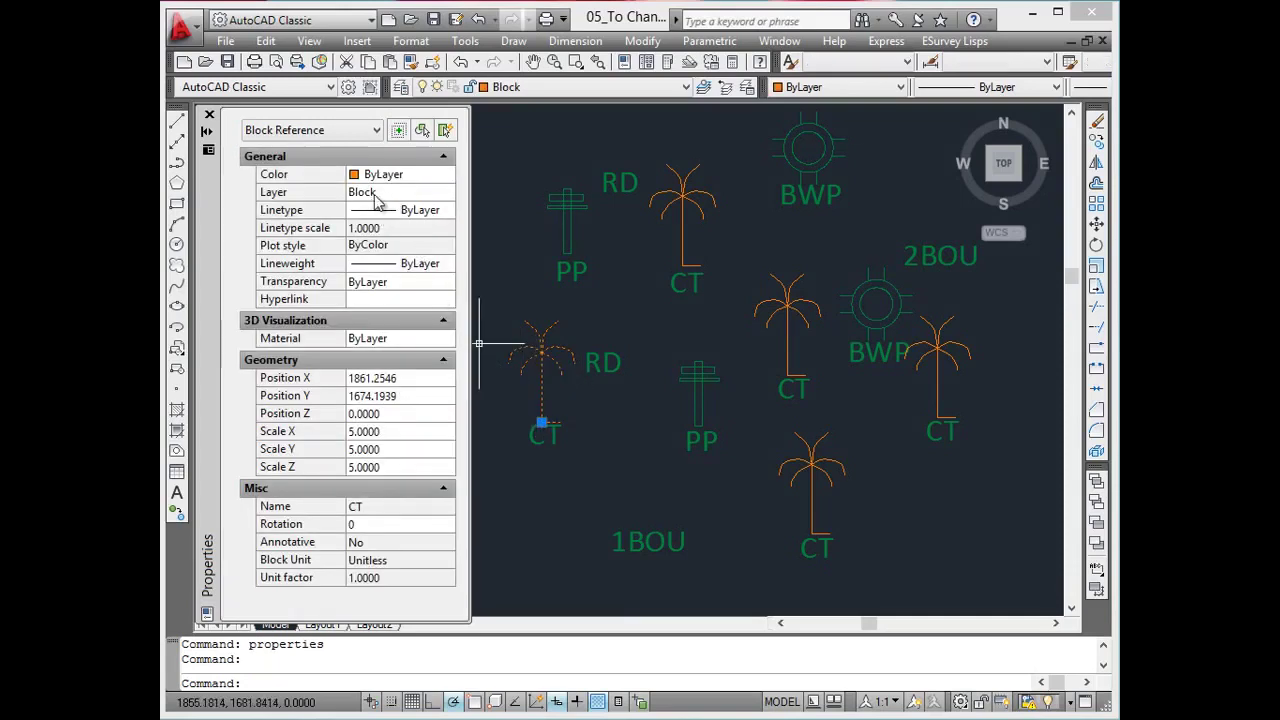
key("Escape")
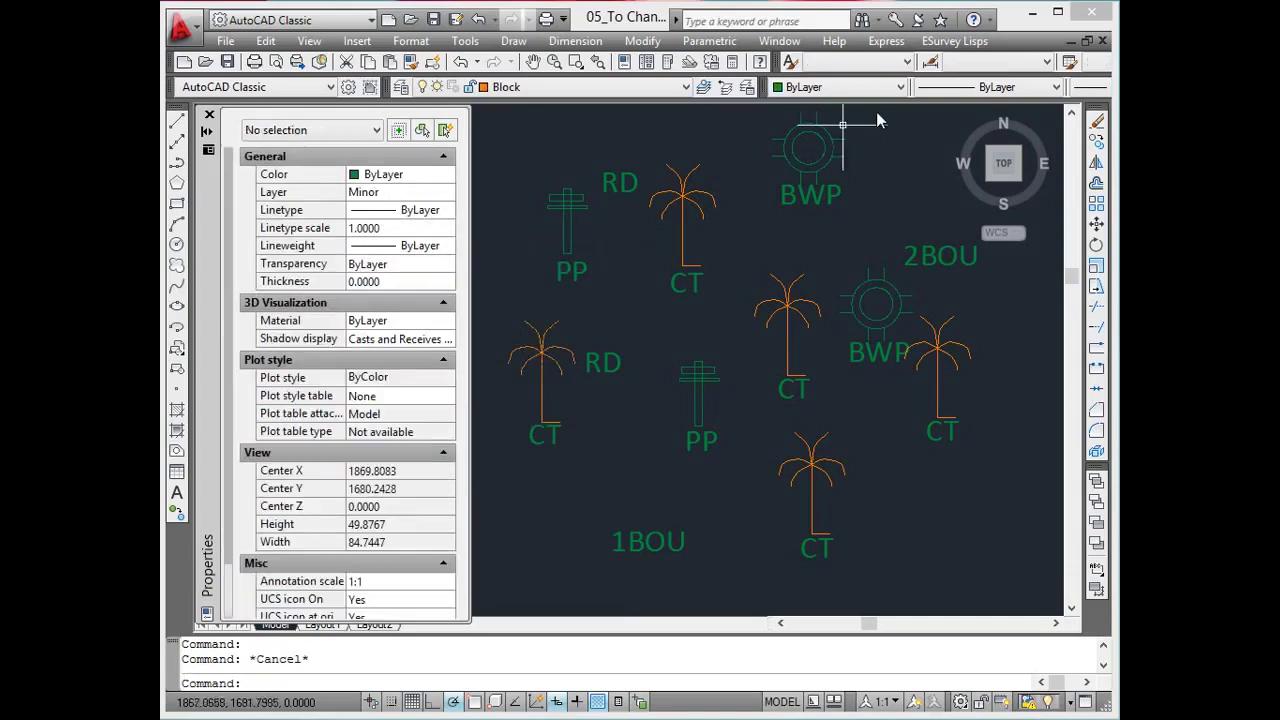
left_click(955, 41)
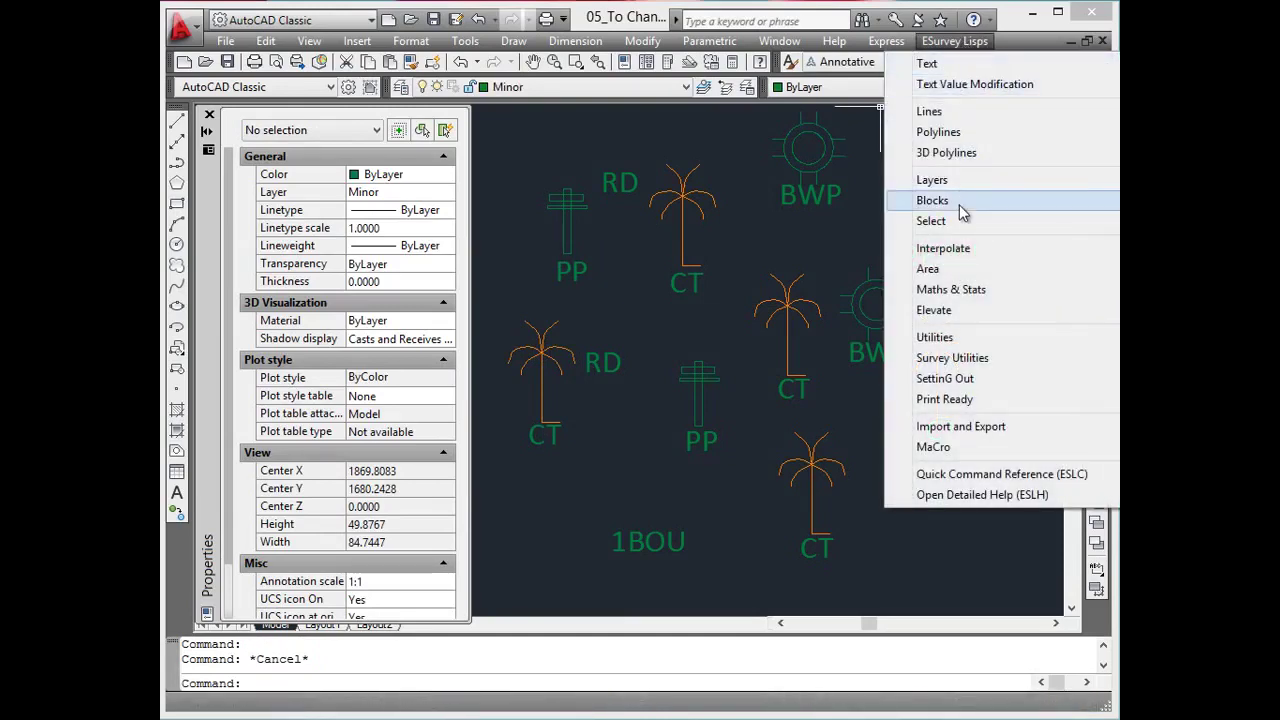
Run CBL on a palm tree block to move its type onto layer CT, then check one.
mouse_move(962, 205)
left_click(785, 289)
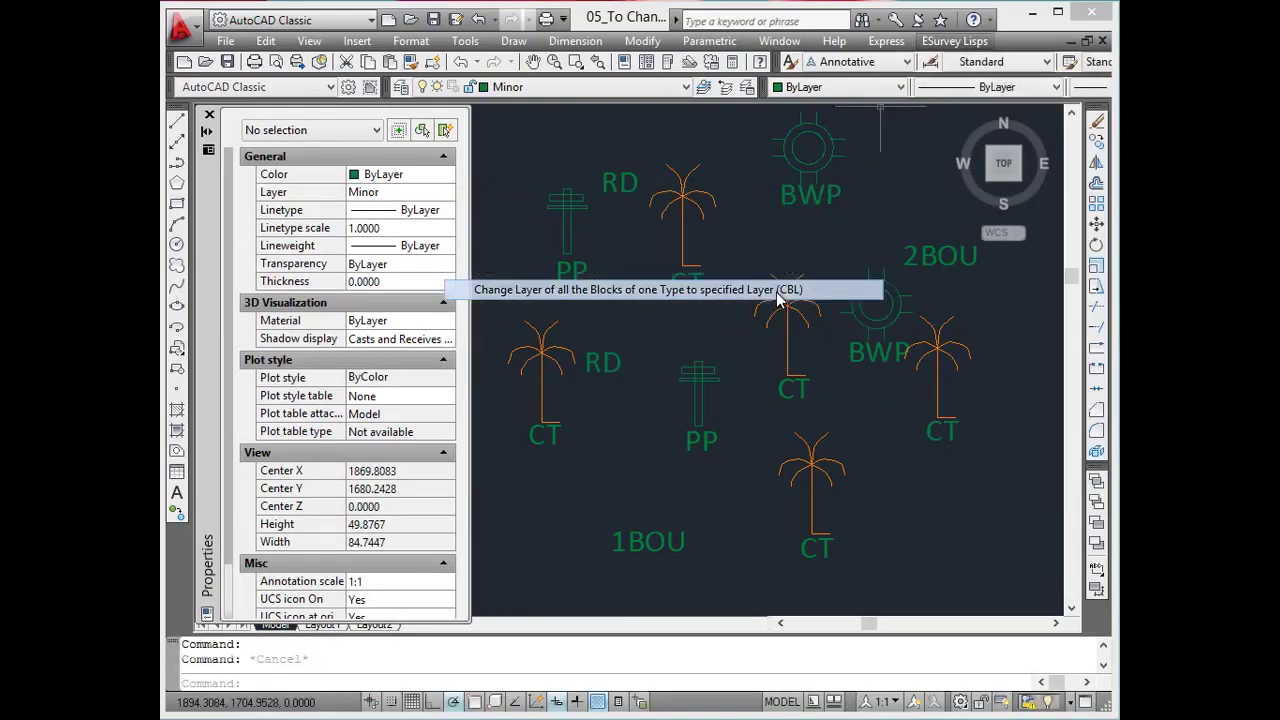
left_click(543, 390)
type("CT")
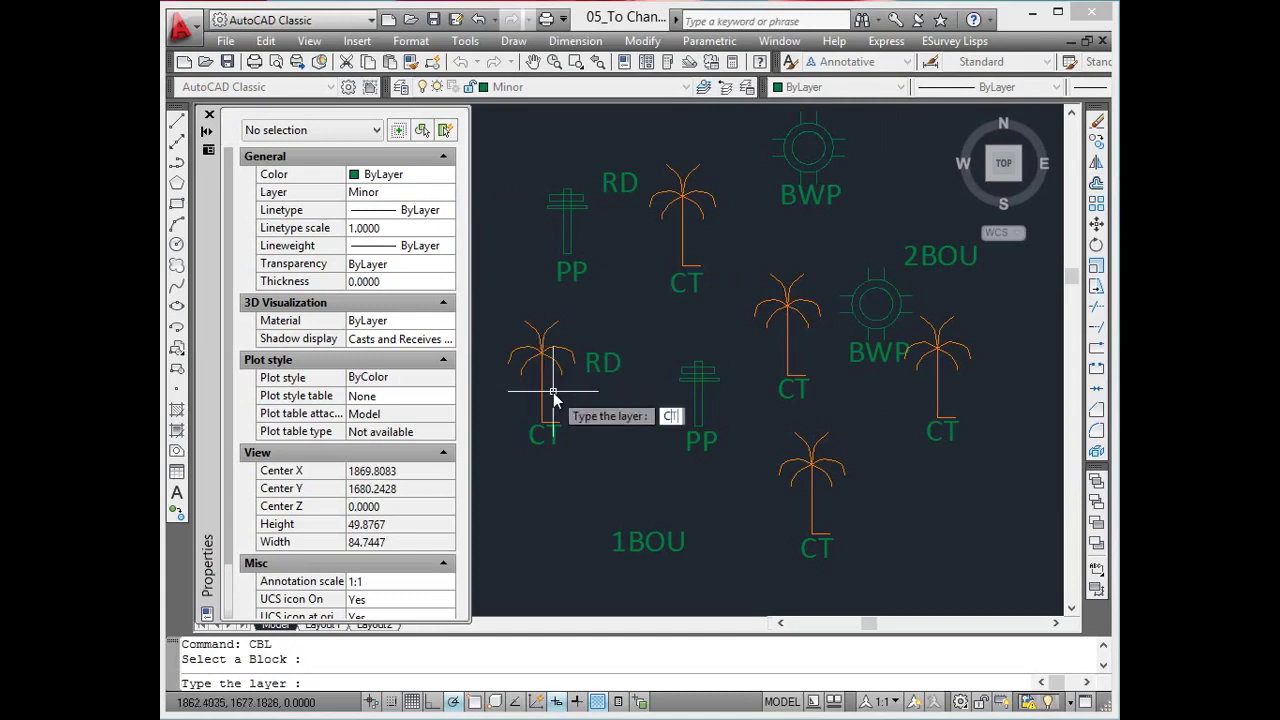
key("Return")
left_click(549, 392)
left_click(529, 374)
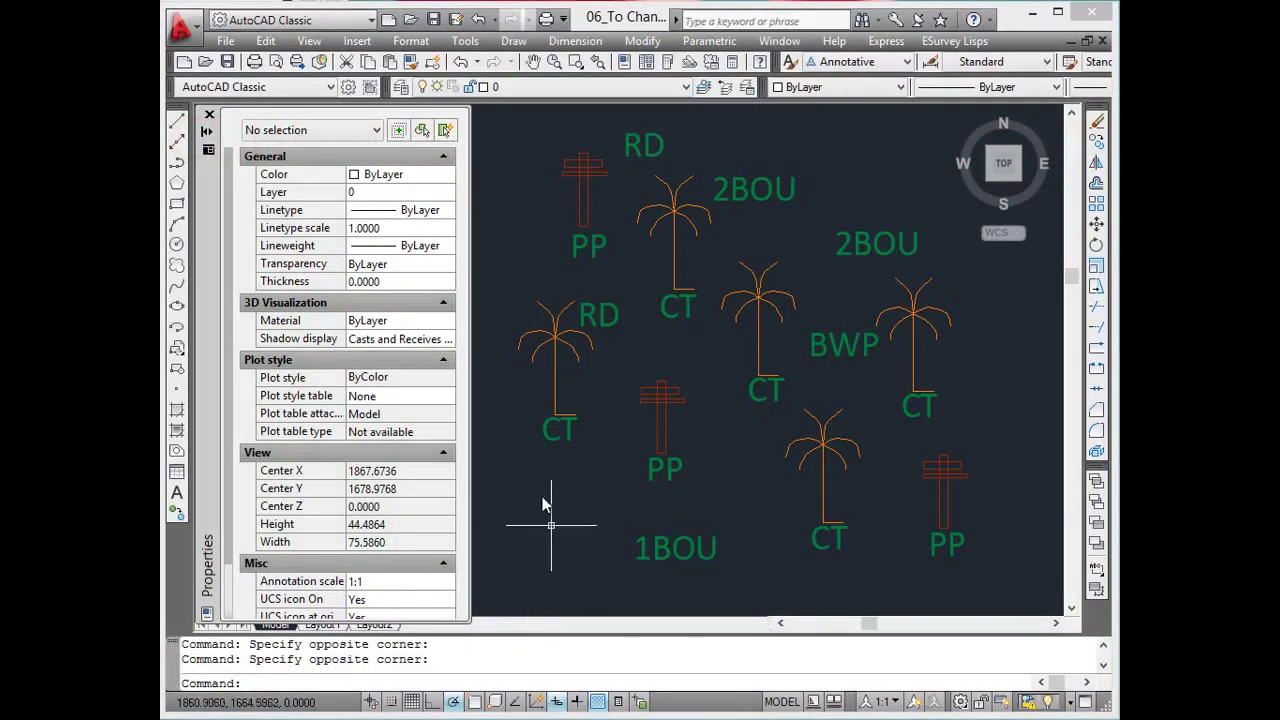
Inspect the current layers of a palm tree block and a pole block.
left_click(560, 345)
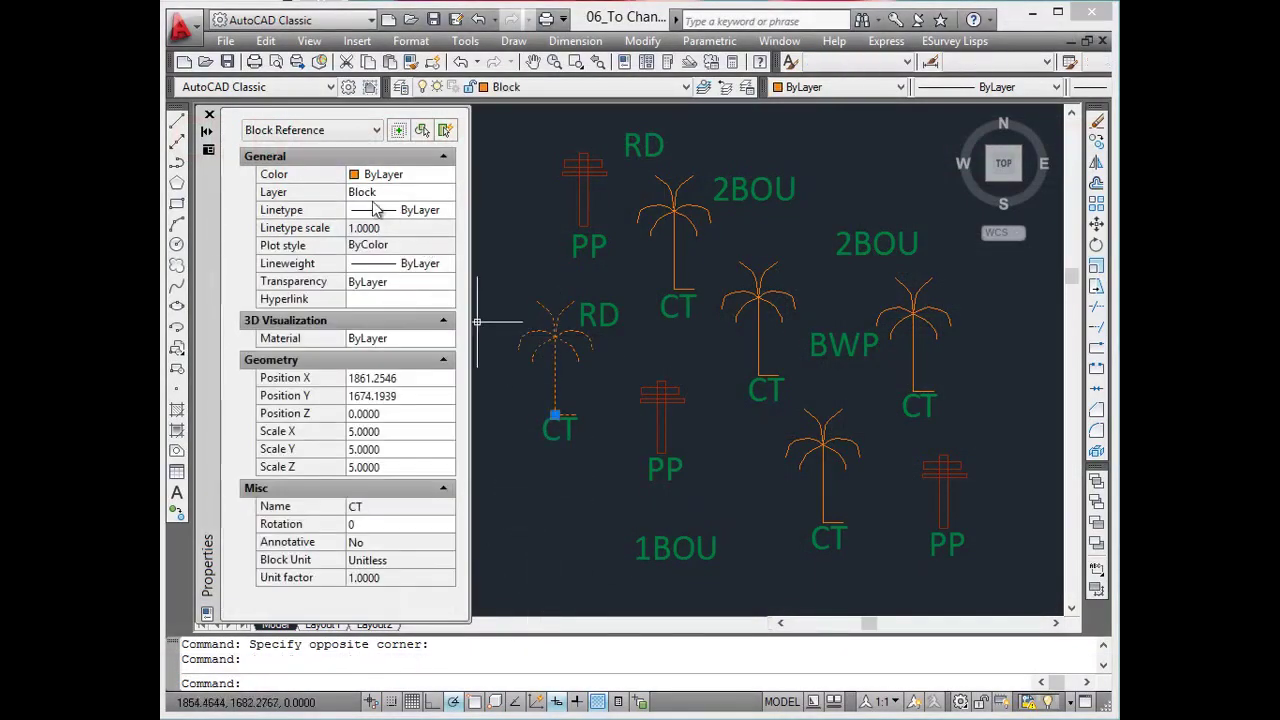
key("Escape")
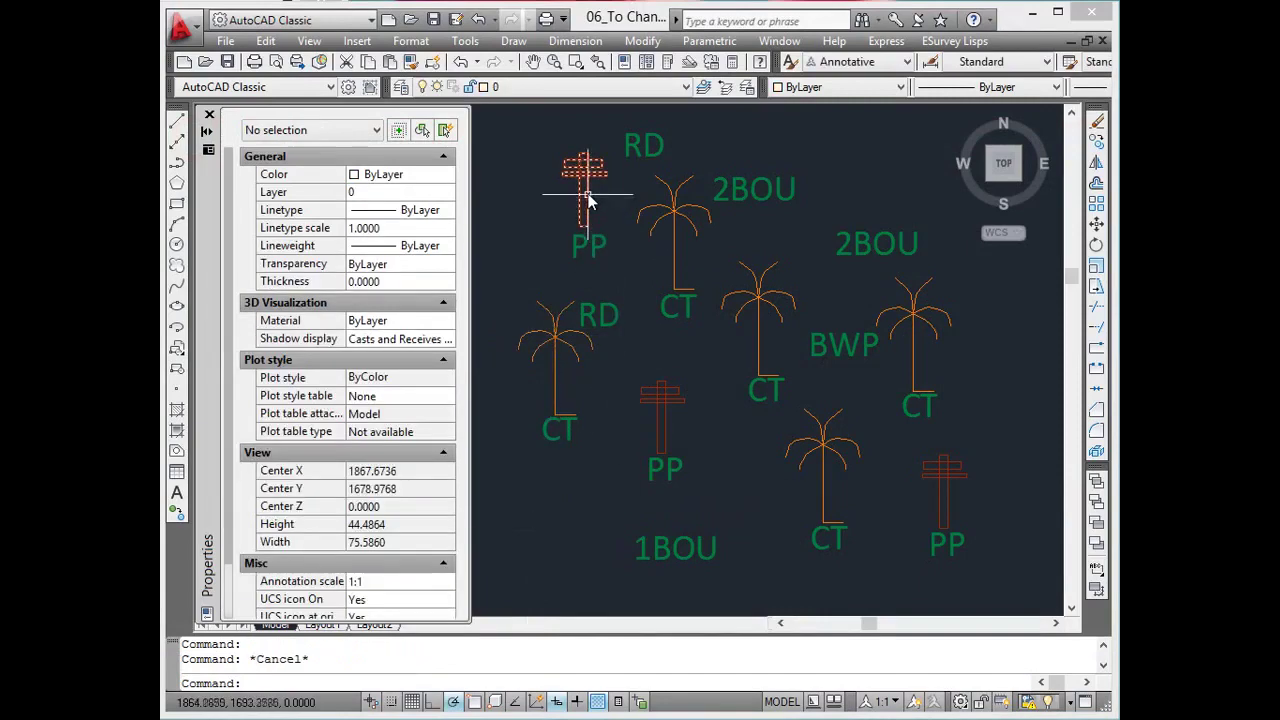
left_click(574, 200)
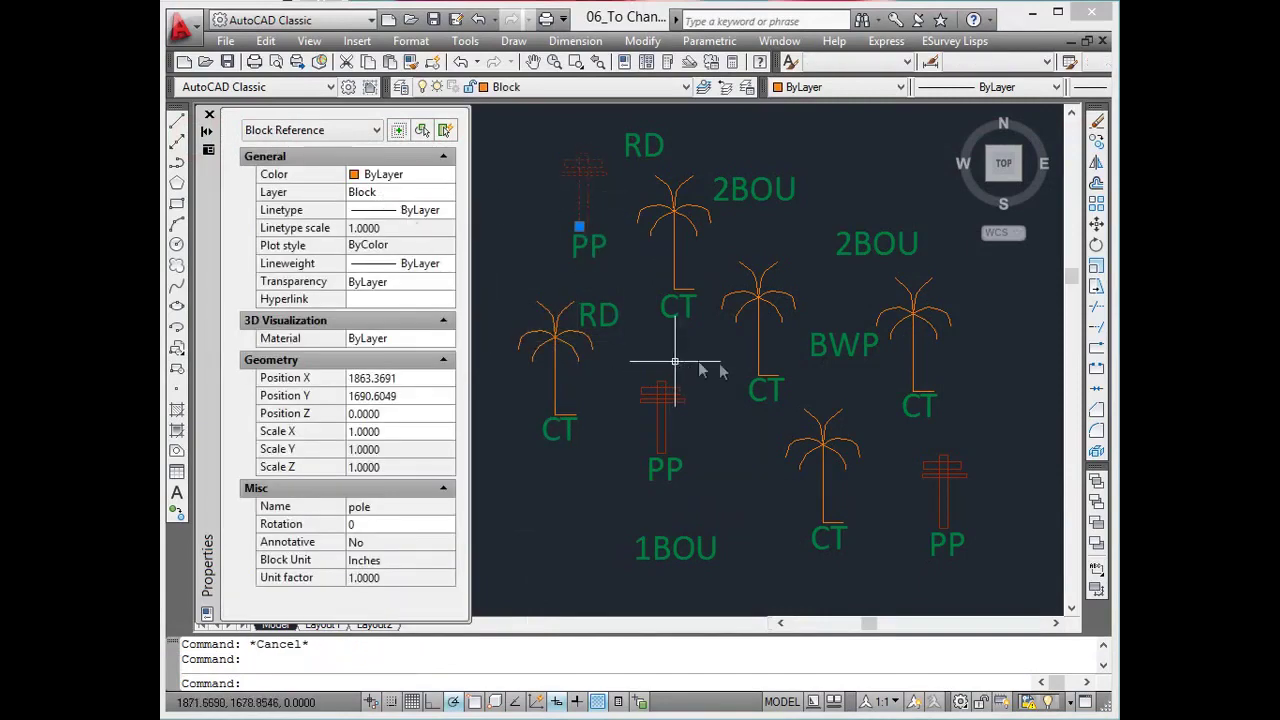
key("Escape")
Run CBB to move all blocks to layers named after them, then verify a pole and palm tree.
left_click(954, 41)
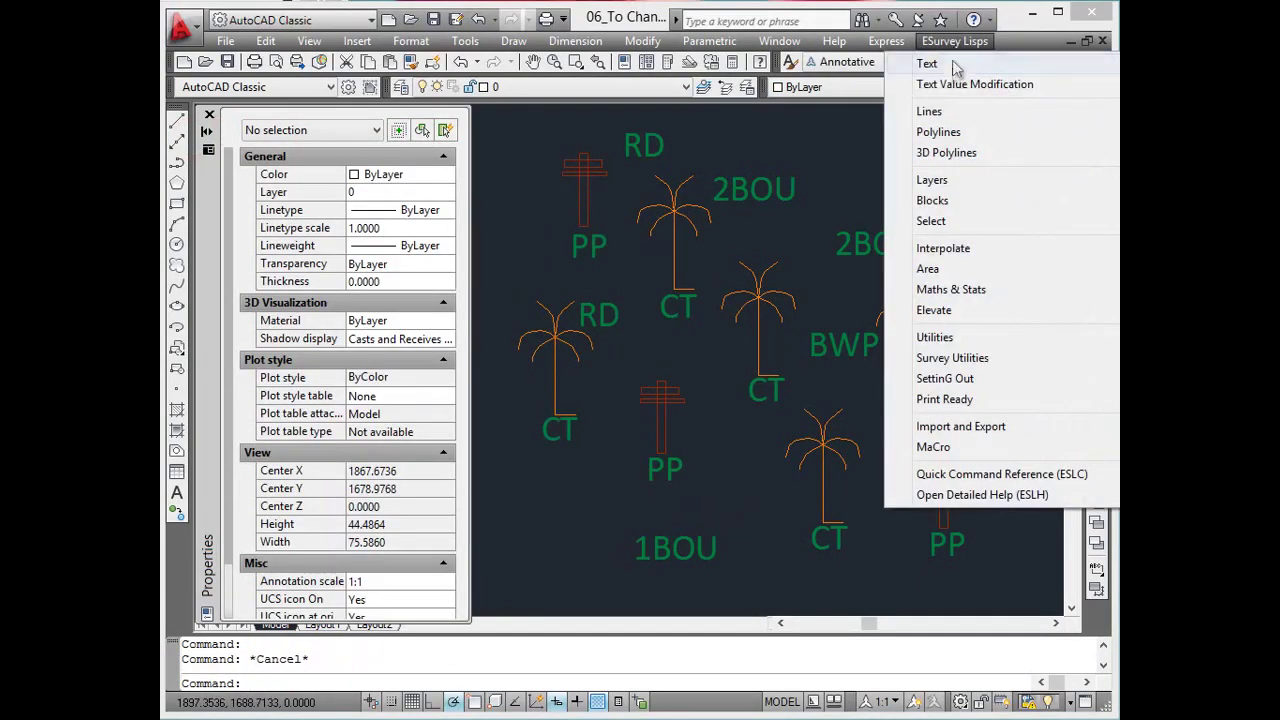
mouse_move(972, 201)
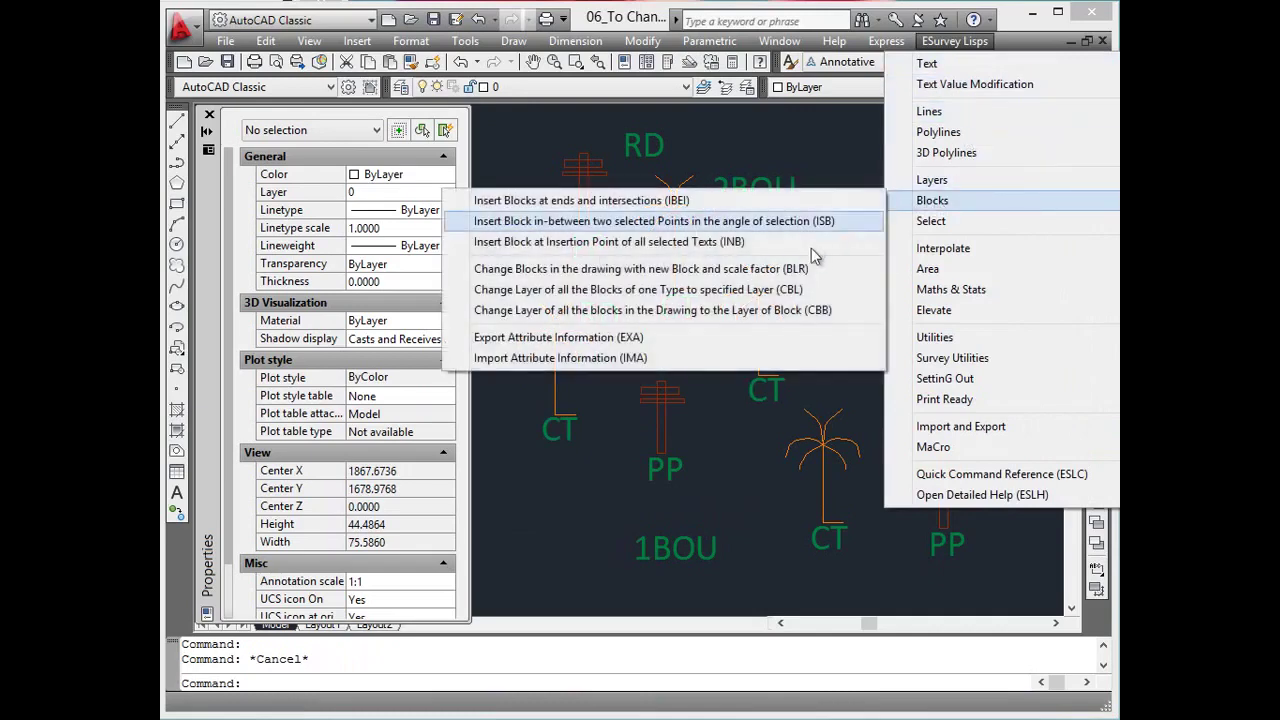
left_click(792, 309)
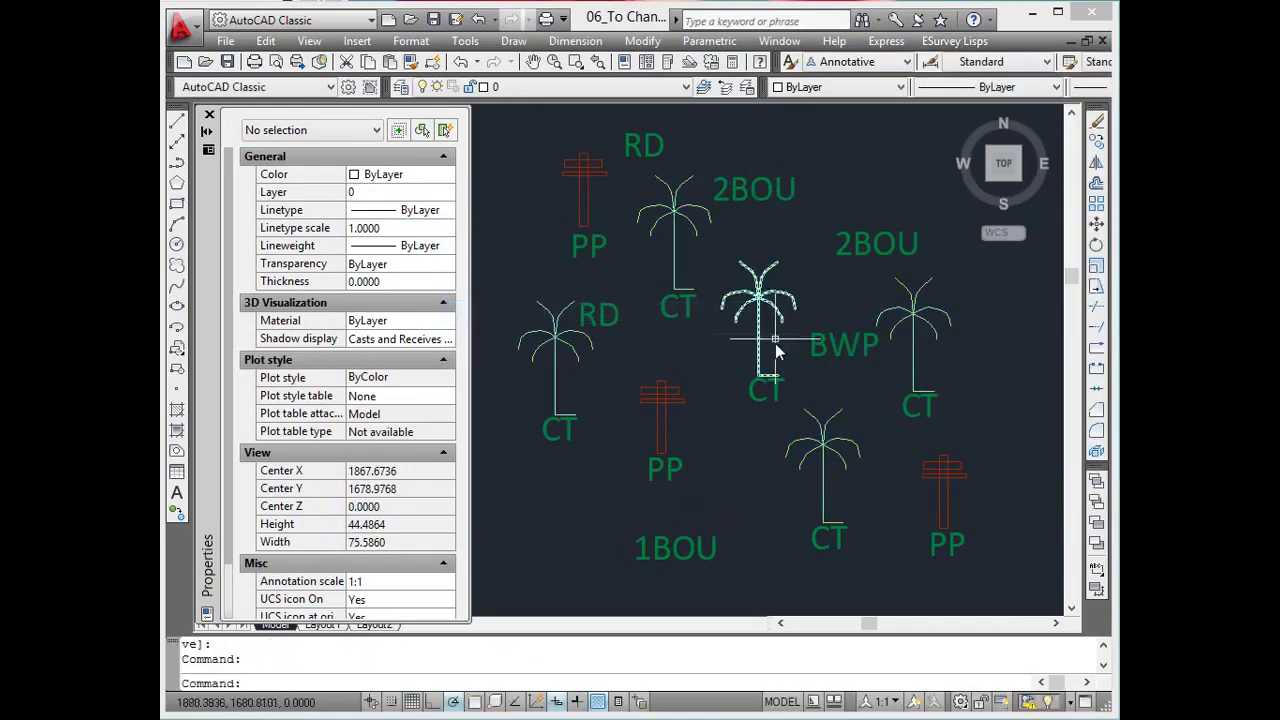
left_click(656, 420)
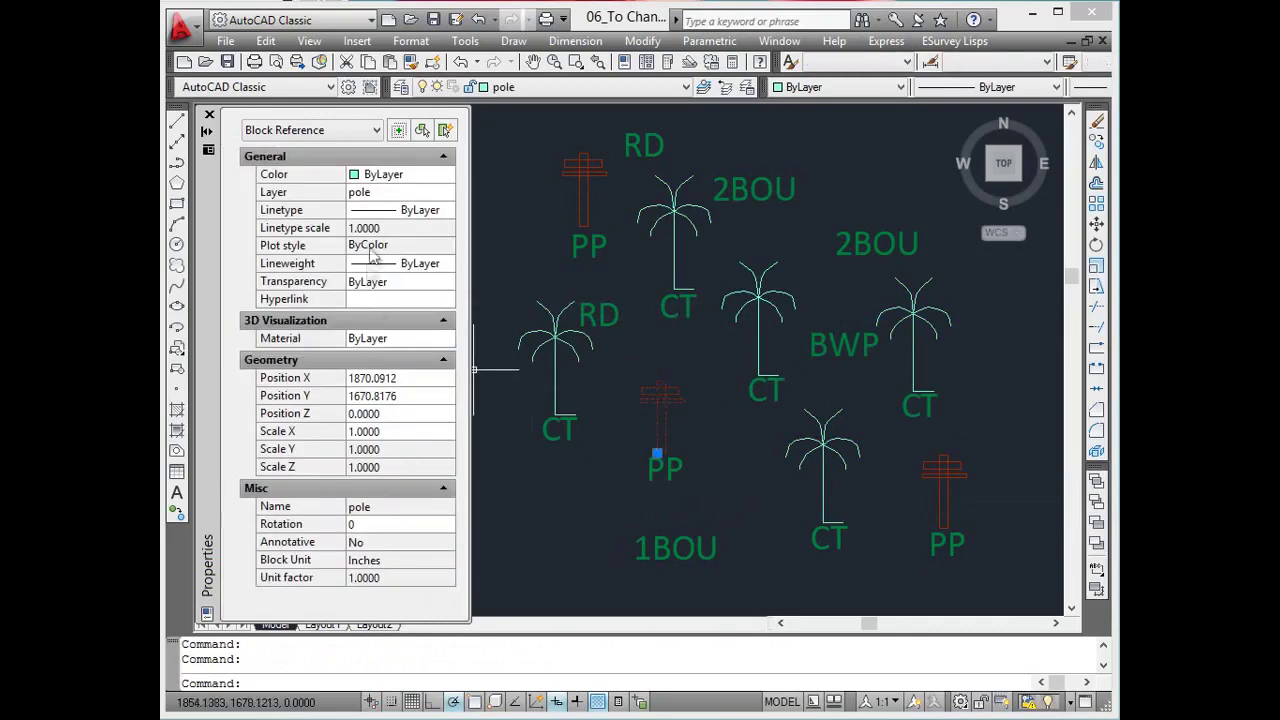
key("Escape")
left_click(518, 322)
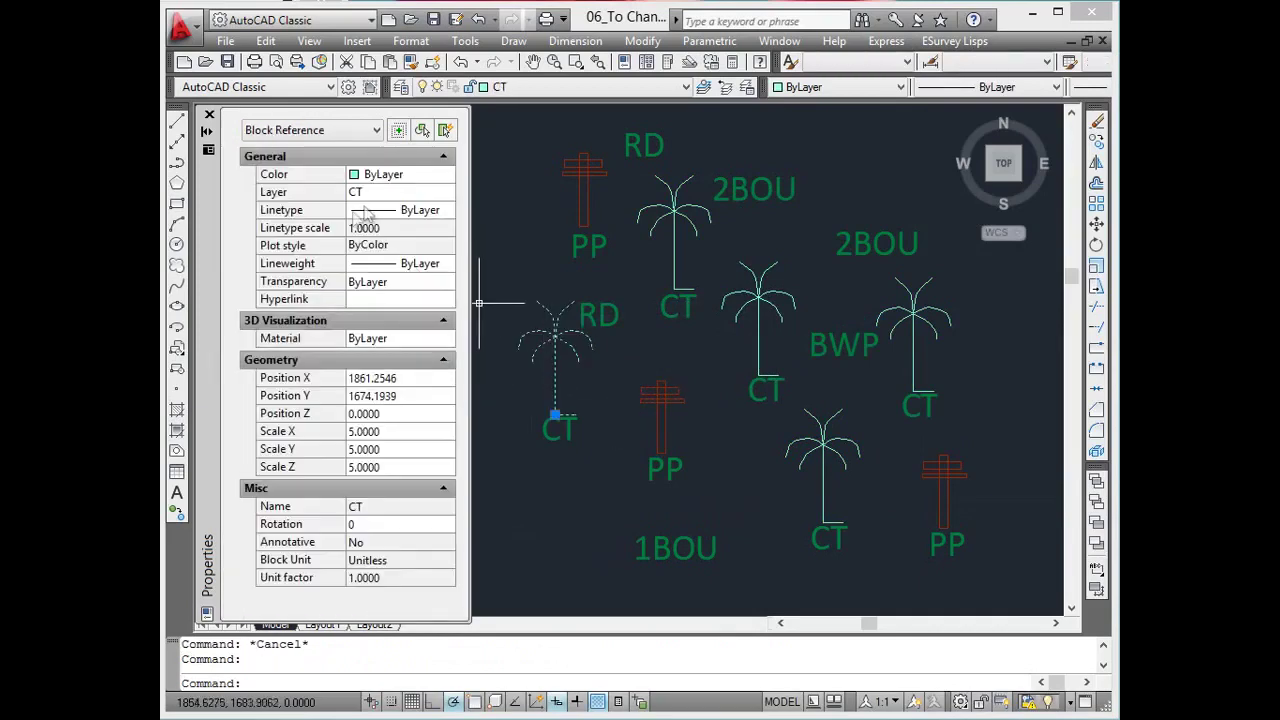
key("Escape")
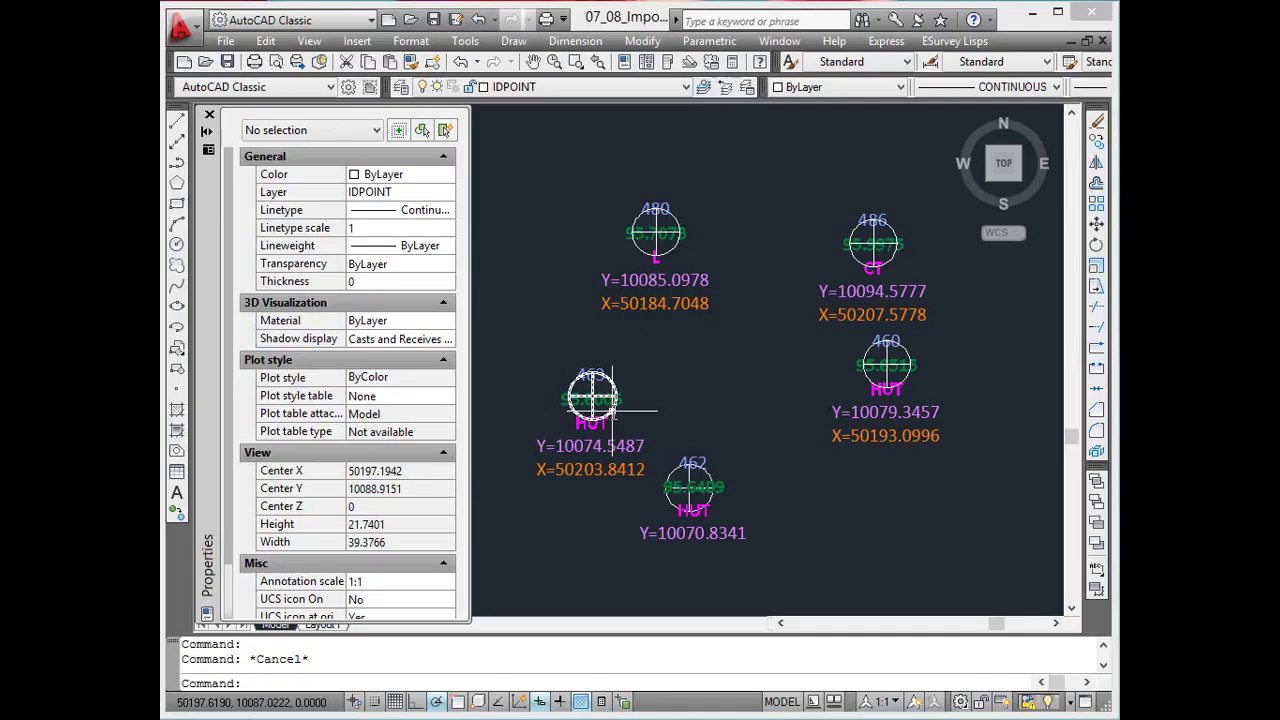
Select block 463 to view its attributes, then clear the selection.
left_click(591, 396)
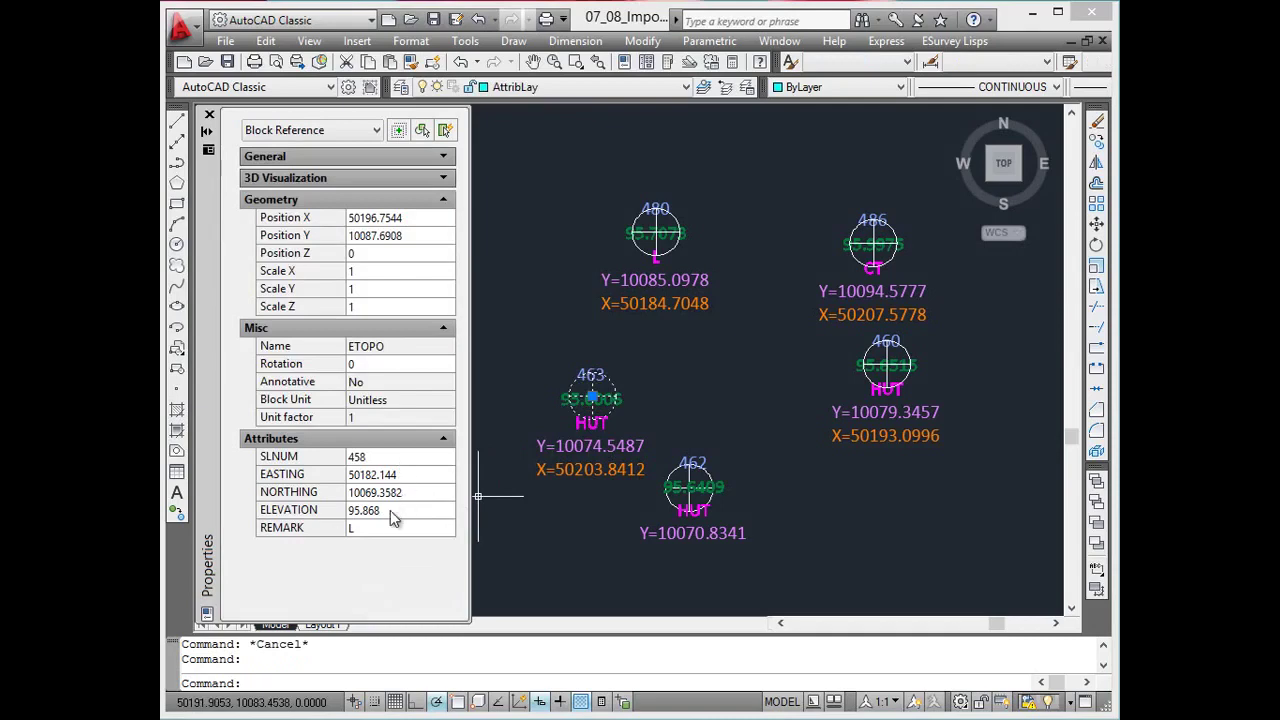
left_click(760, 380)
key("Escape")
Run EXA for etopo blocks, window-select the survey points and write AttribInfo.CSV.
left_click(954, 41)
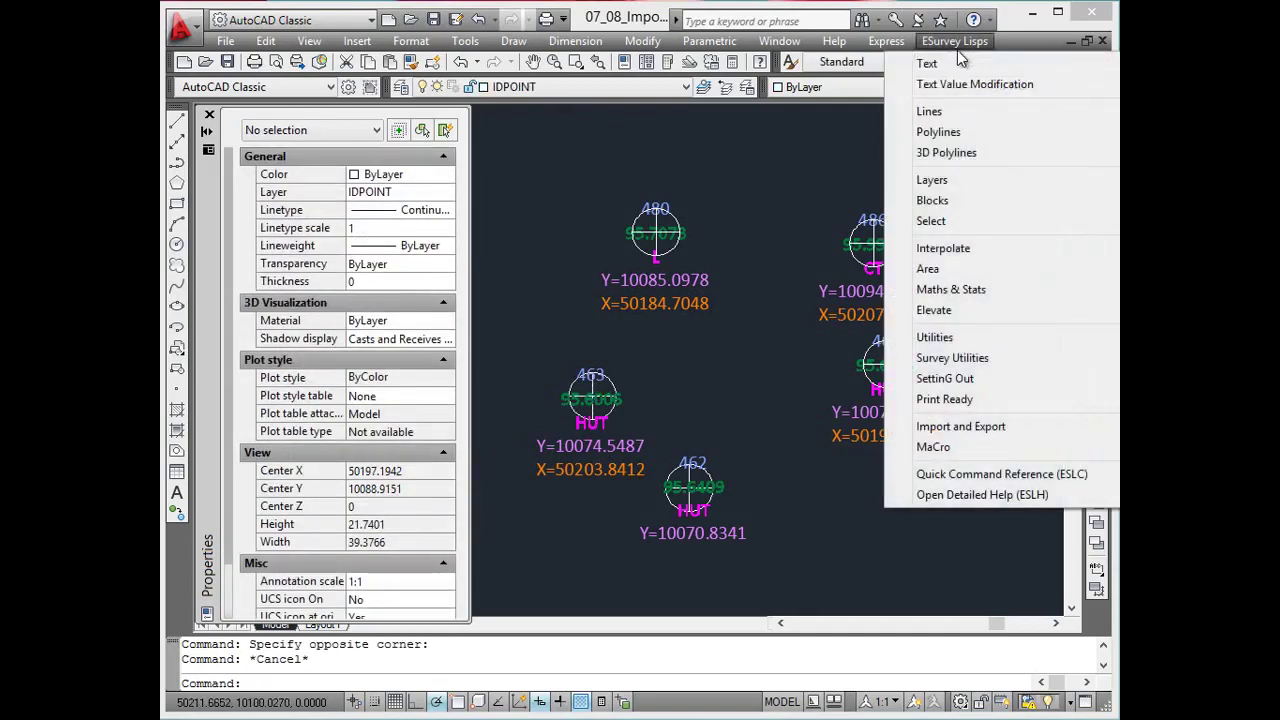
mouse_move(954, 203)
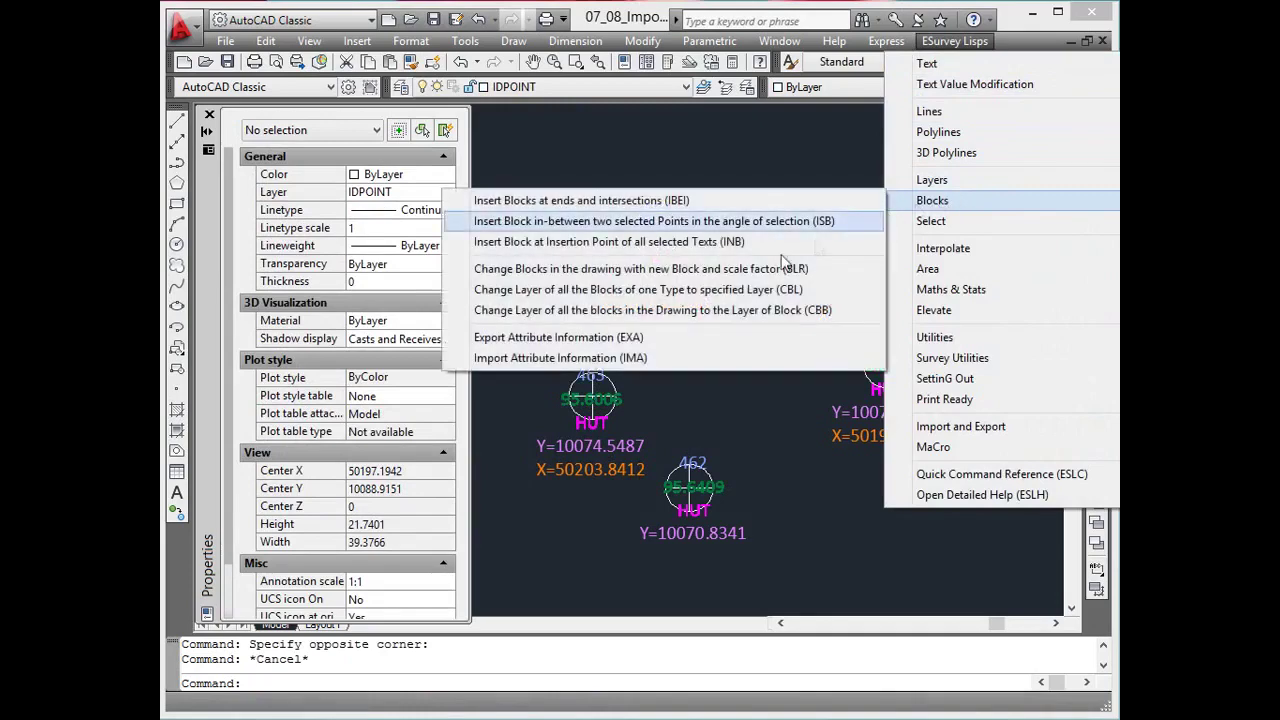
left_click(648, 338)
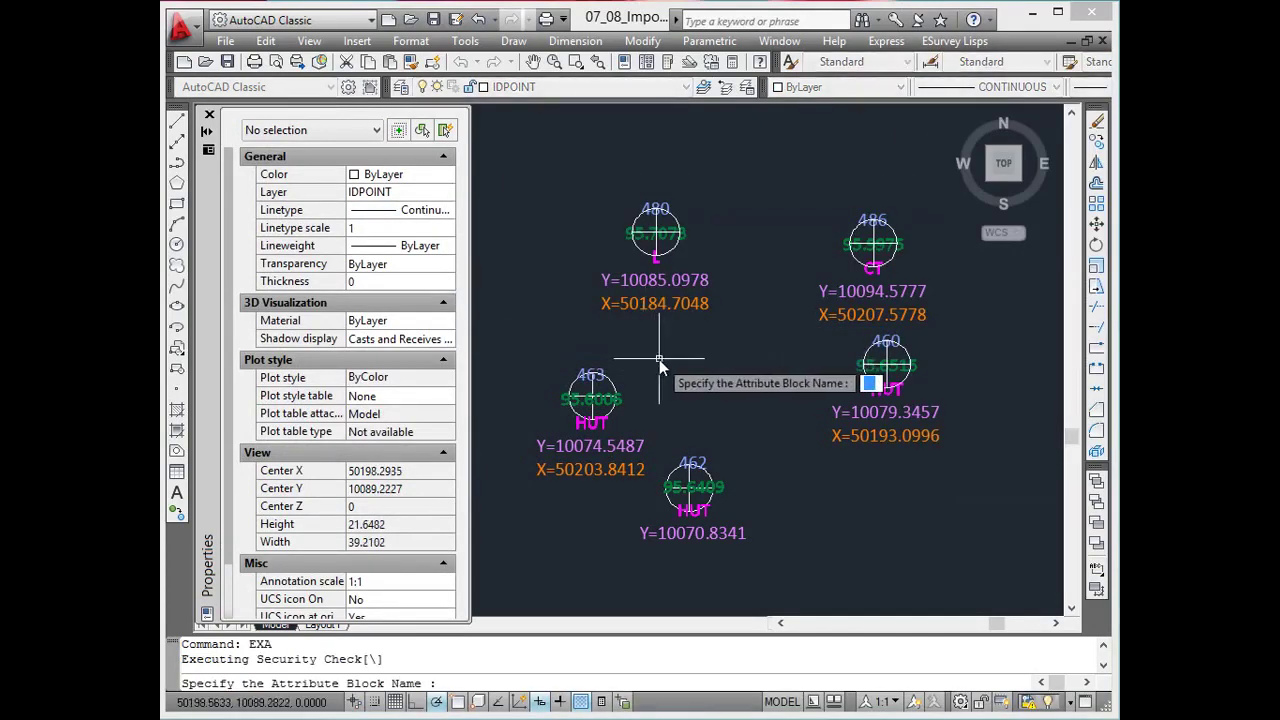
type("etopo")
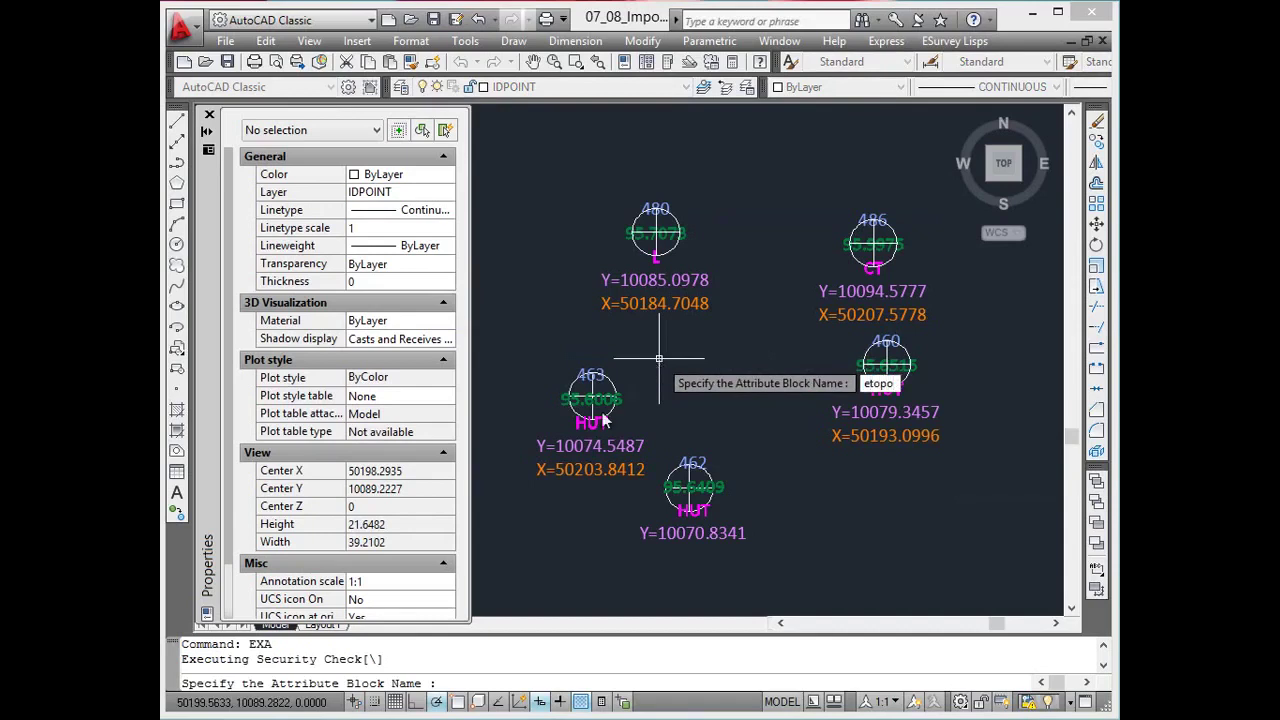
key("Return")
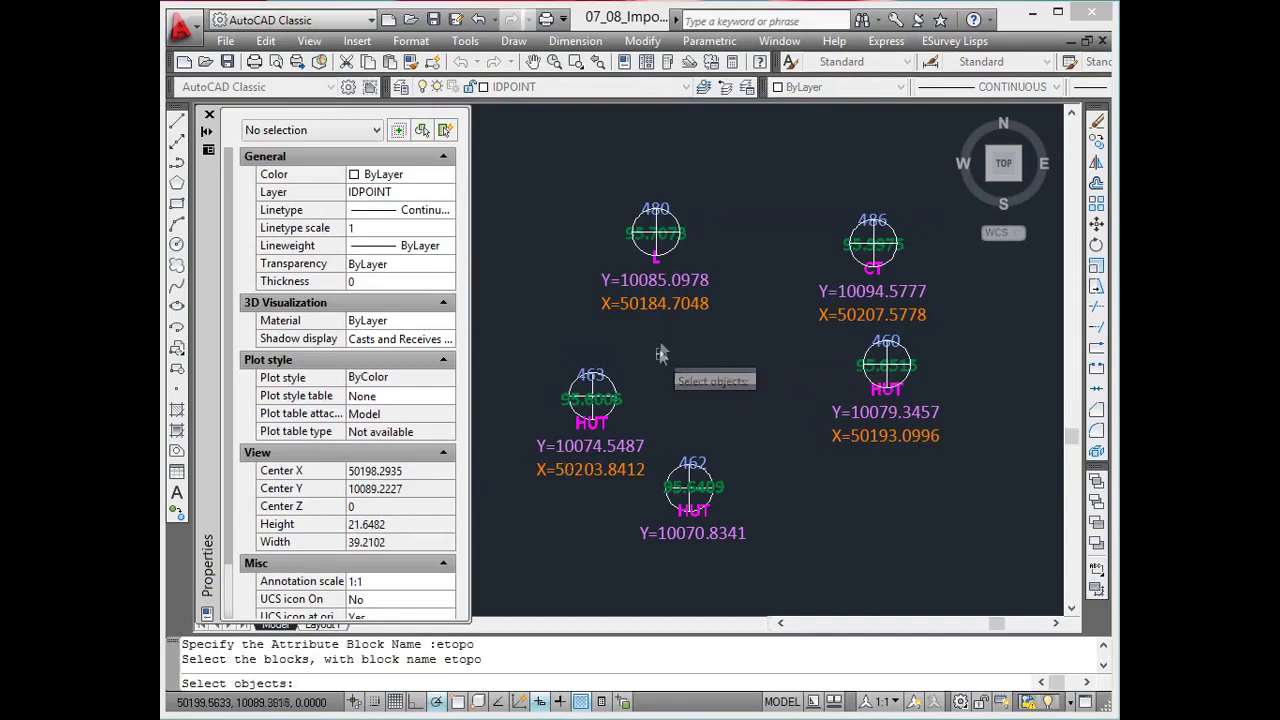
left_click(531, 172)
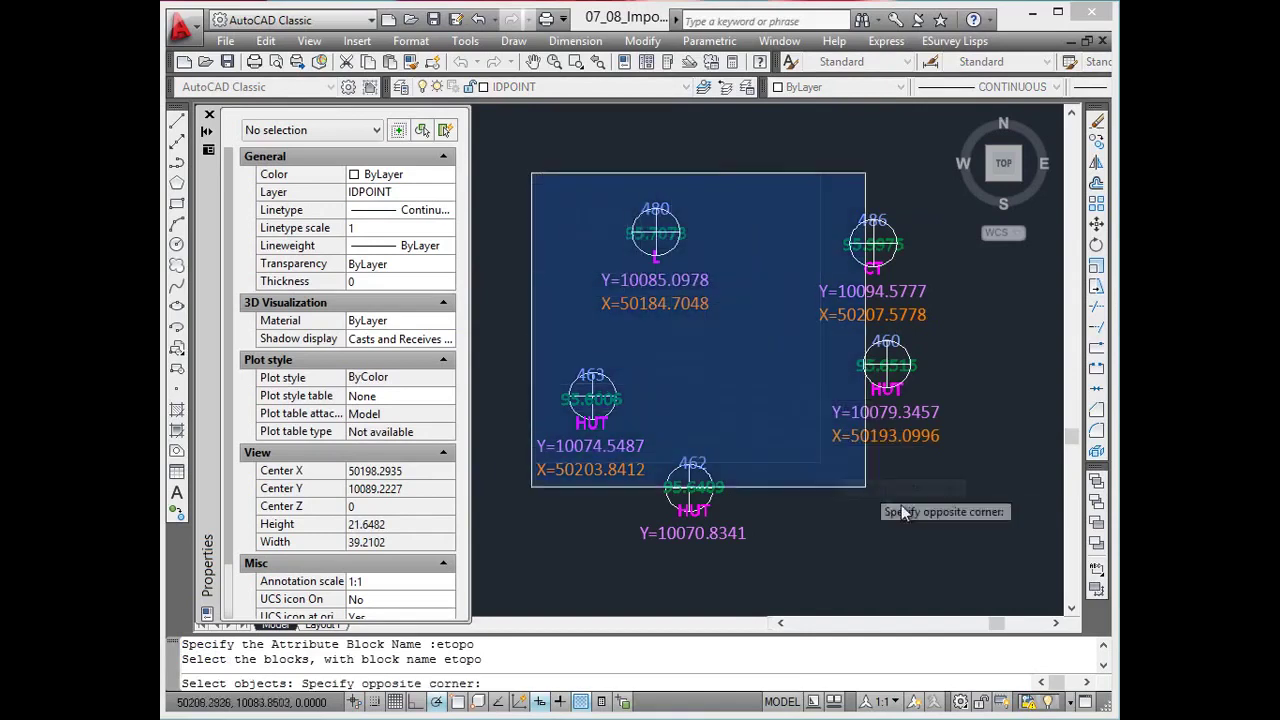
left_click(942, 551)
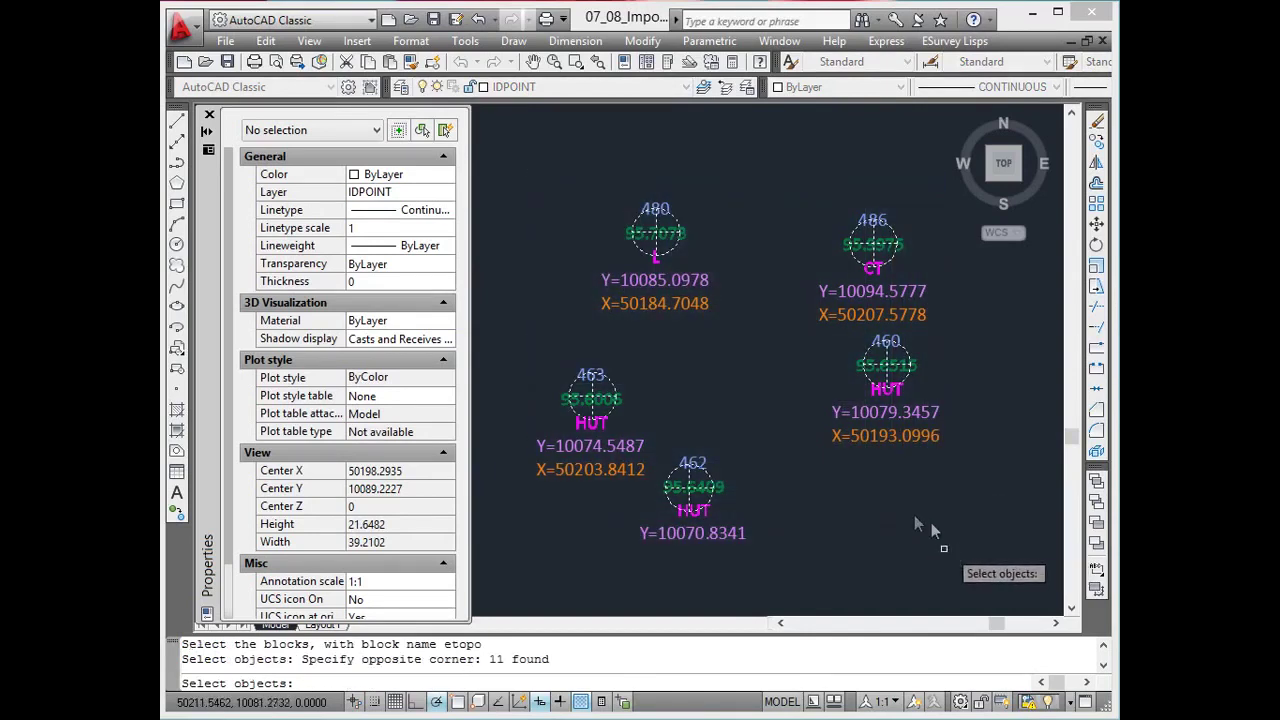
key("Return")
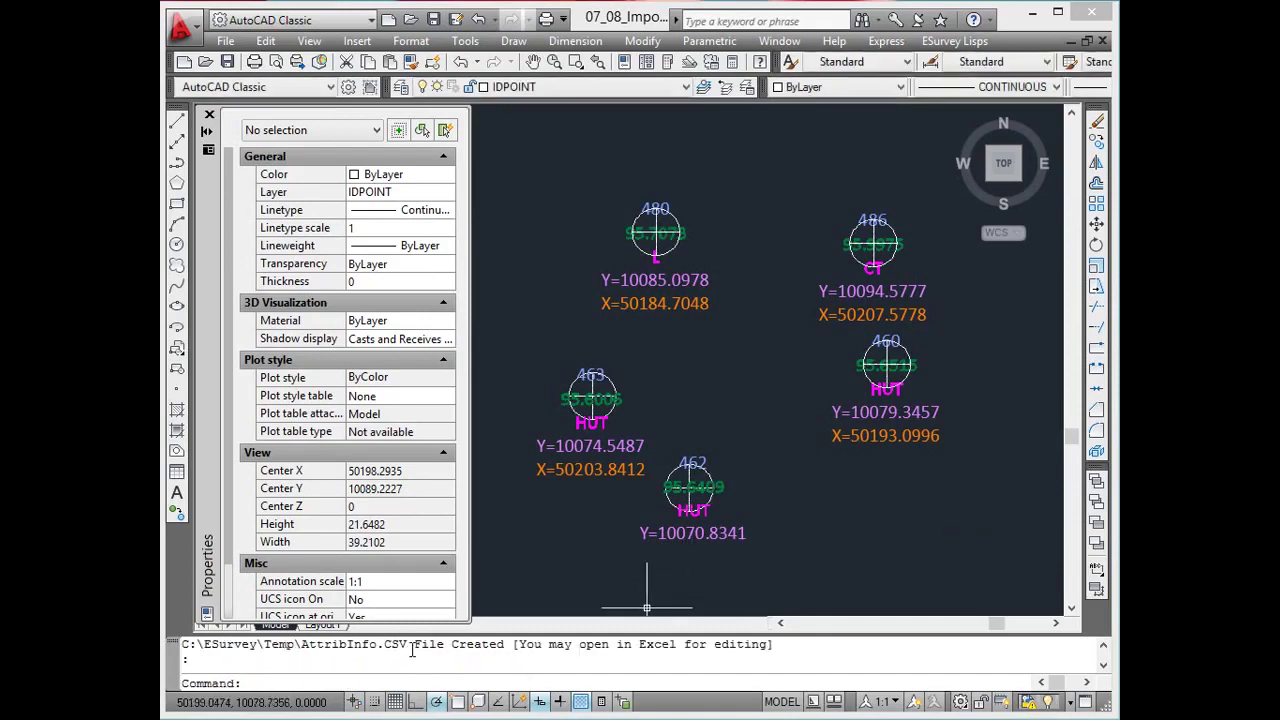
left_click_drag(410, 645, 181, 645)
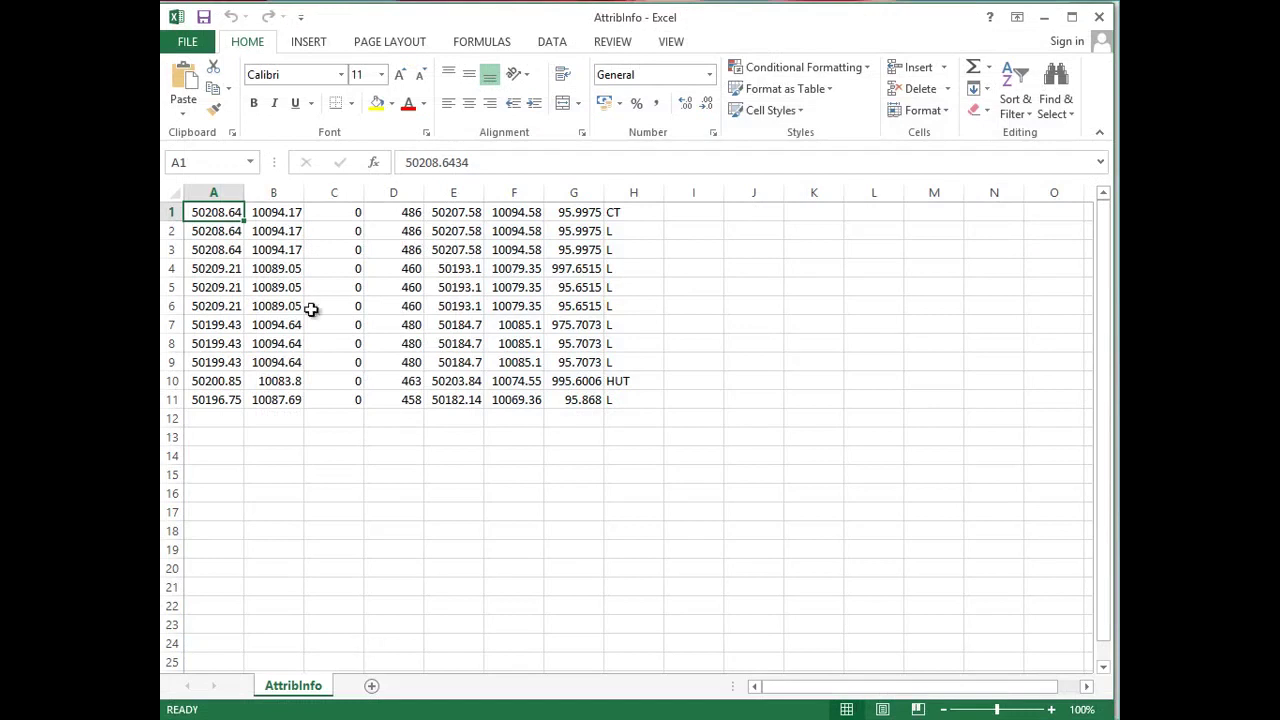
Check AttribInfo cells C1 through H1, then minimize Excel.
left_click(333, 216)
left_click(400, 215)
left_click(470, 217)
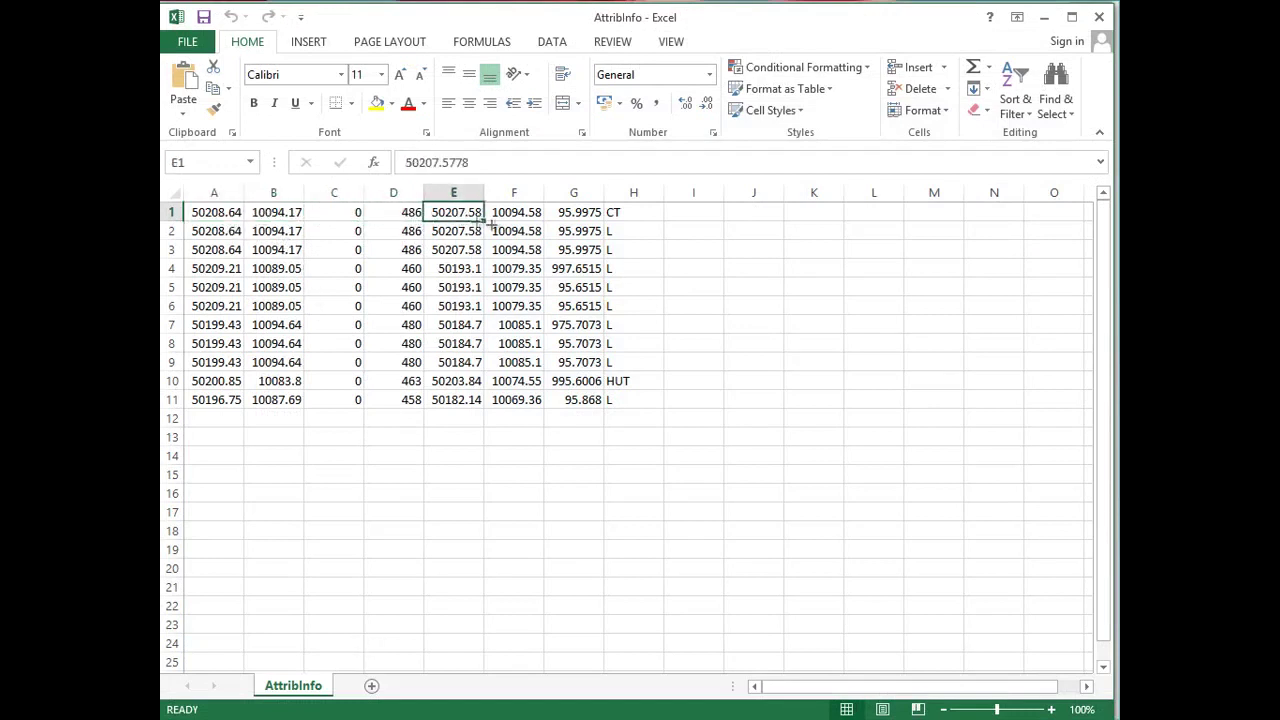
left_click(517, 215)
left_click(565, 214)
left_click(613, 218)
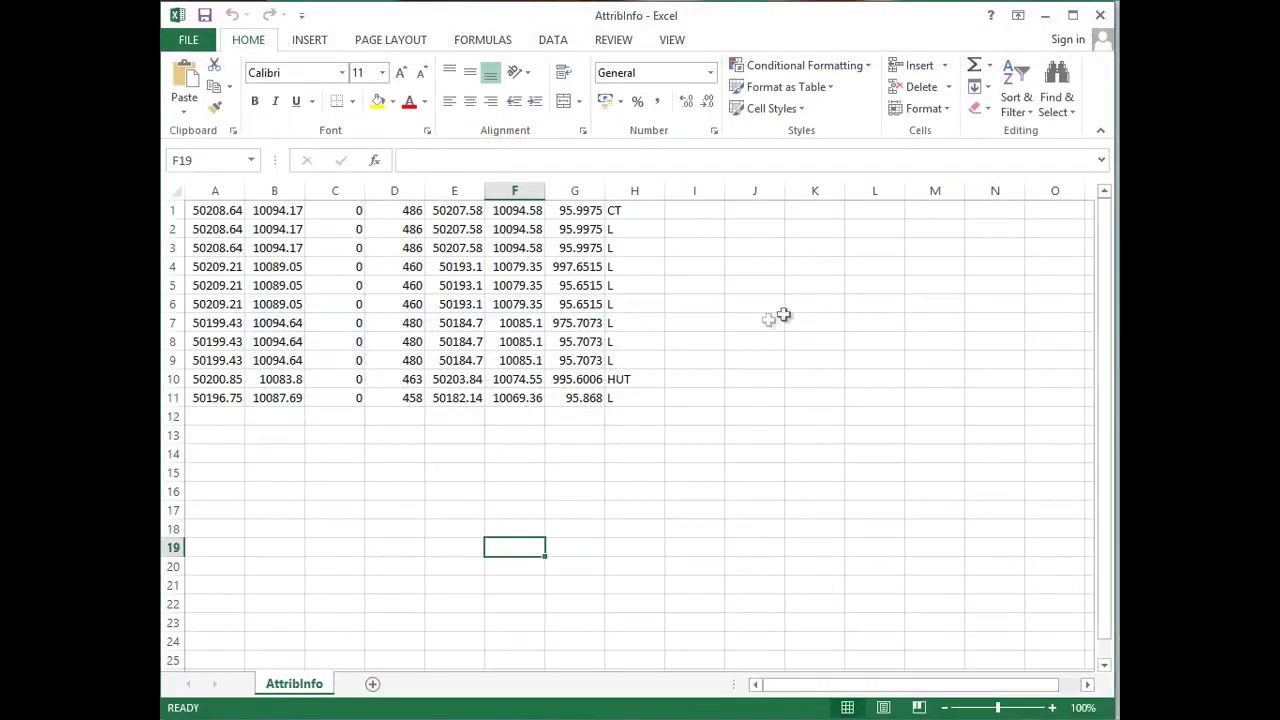
left_click(1046, 17)
left_click(953, 41)
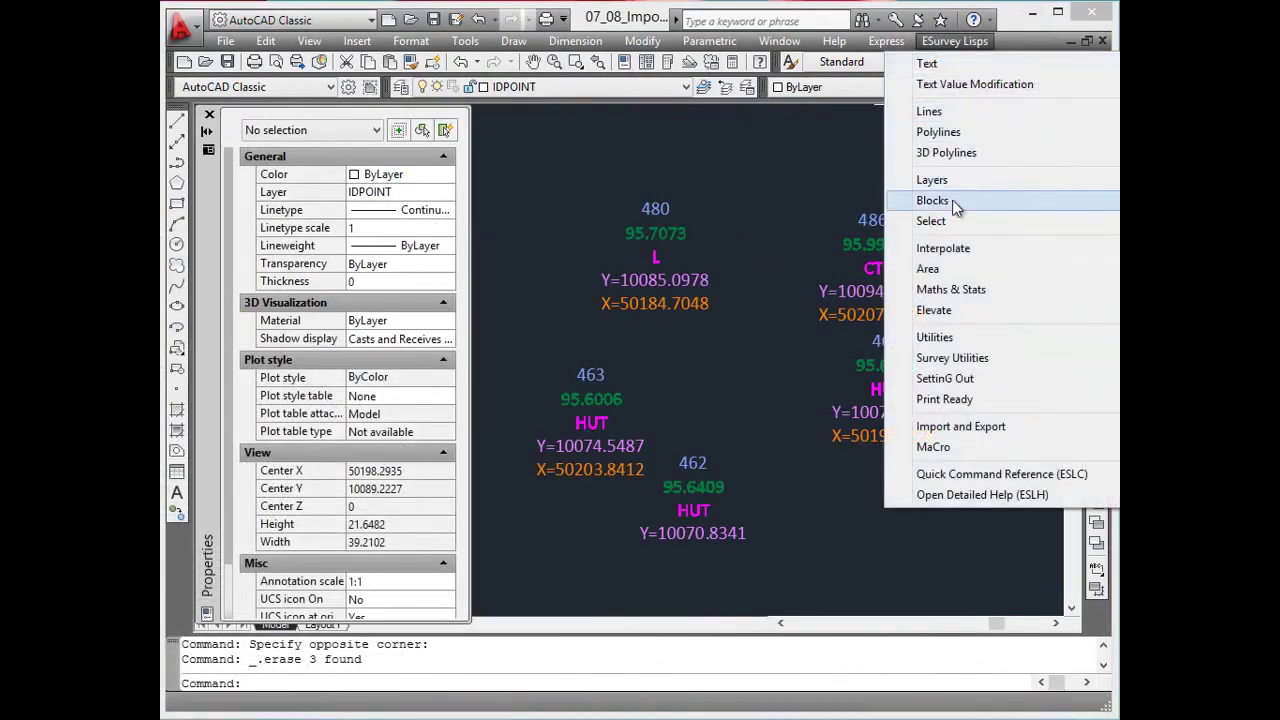
Run IMA with etopo to import edited attributes, then select a survey point to verify.
mouse_move(953, 203)
left_click(655, 358)
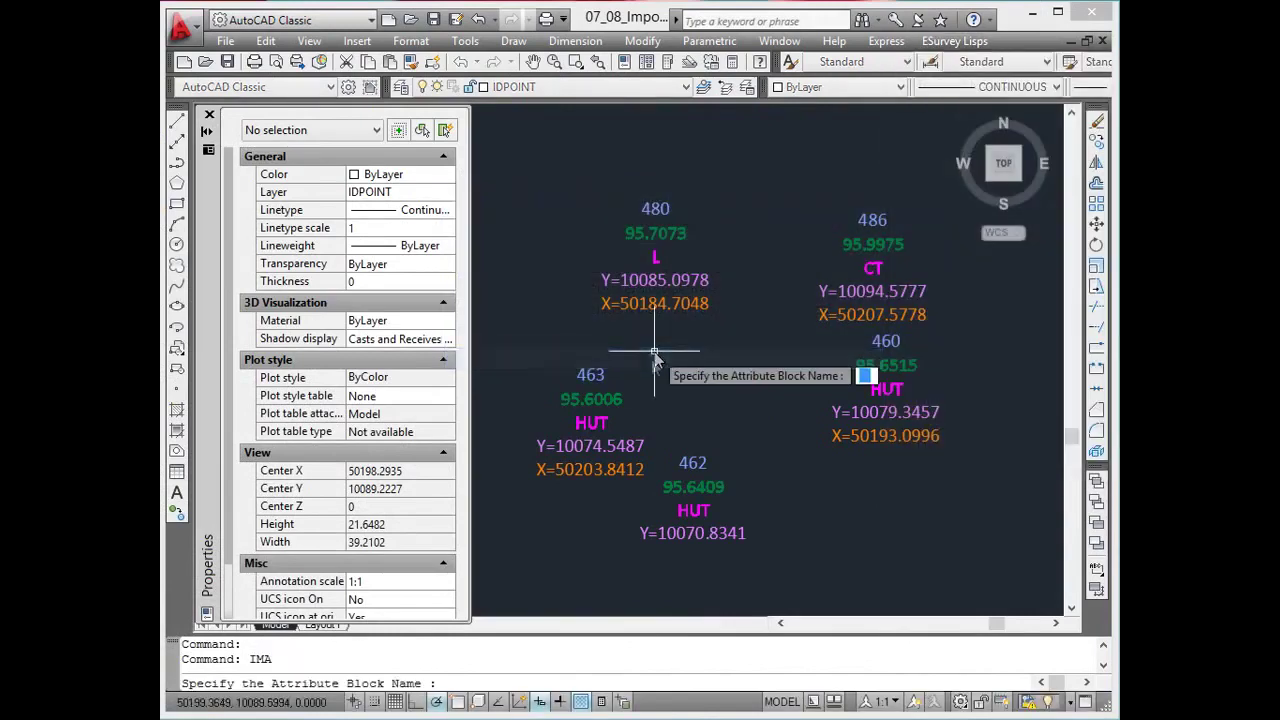
type("etopo")
key("Return")
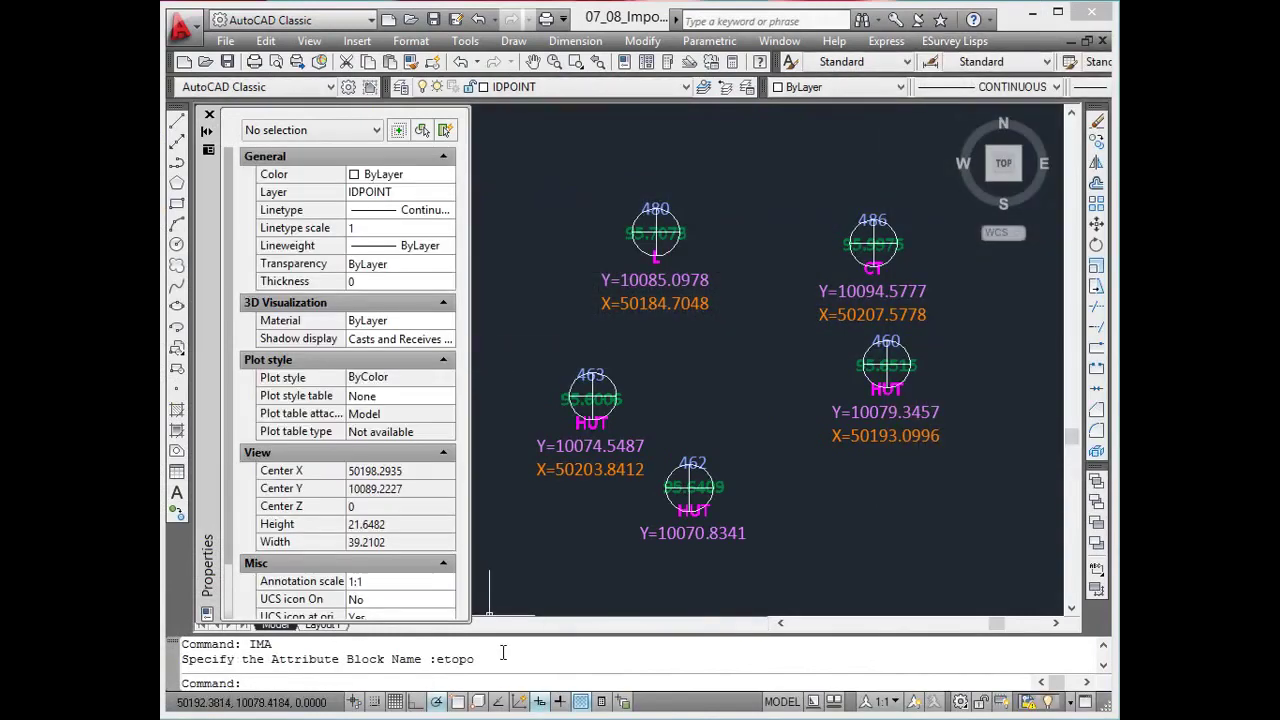
left_click(667, 477)
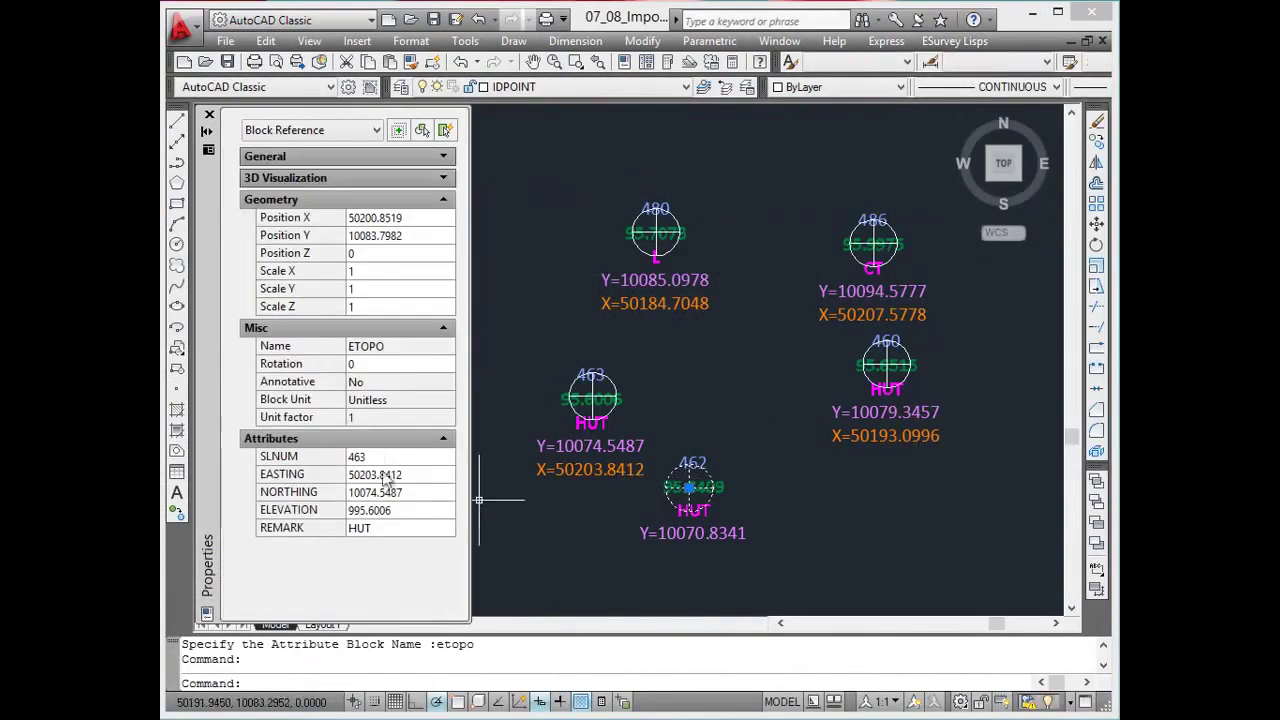